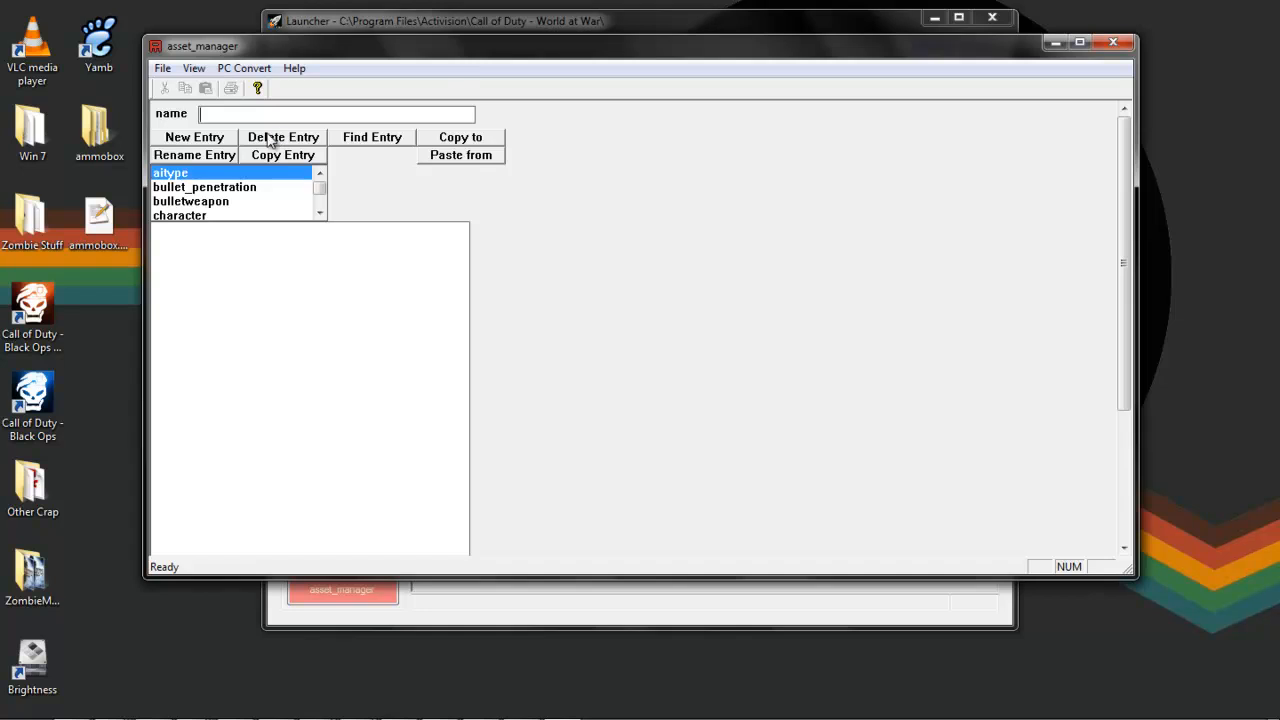
# Create a new material entry named ammobox_spot.
pyautogui.moveTo(474, 50); pyautogui.dragTo(523, 124)
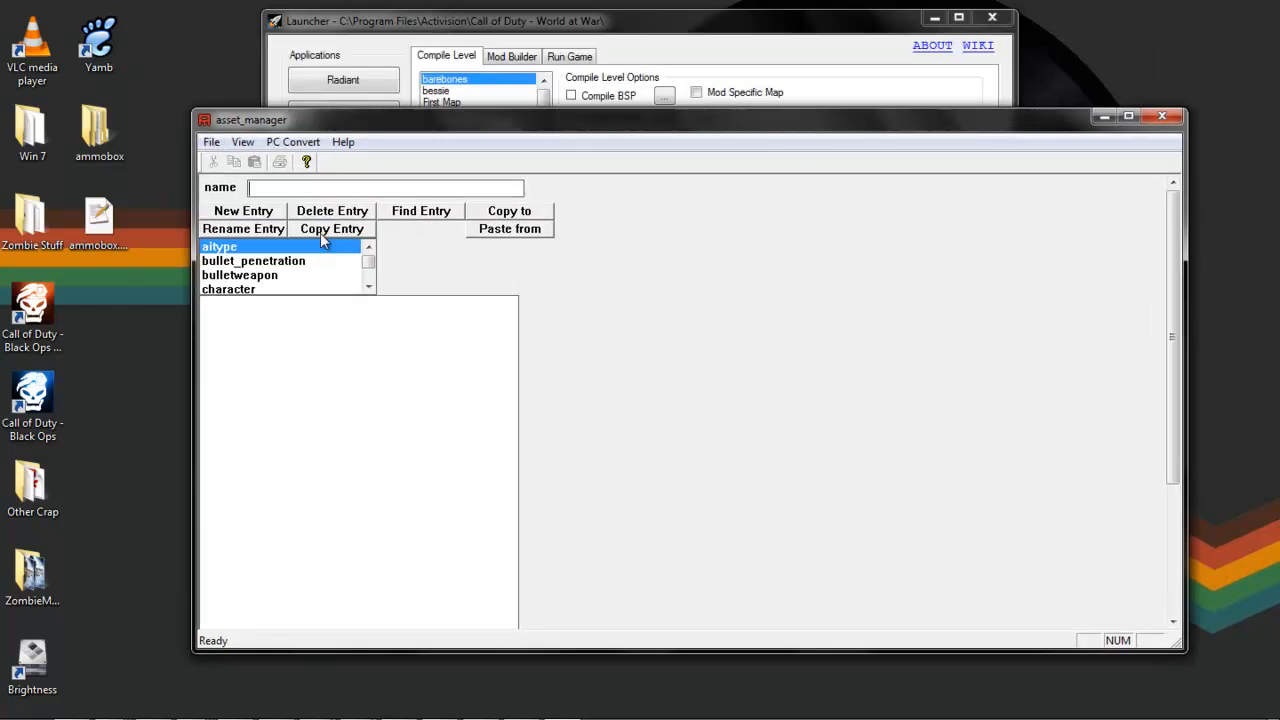
pyautogui.moveTo(369, 268); pyautogui.dragTo(372, 276)
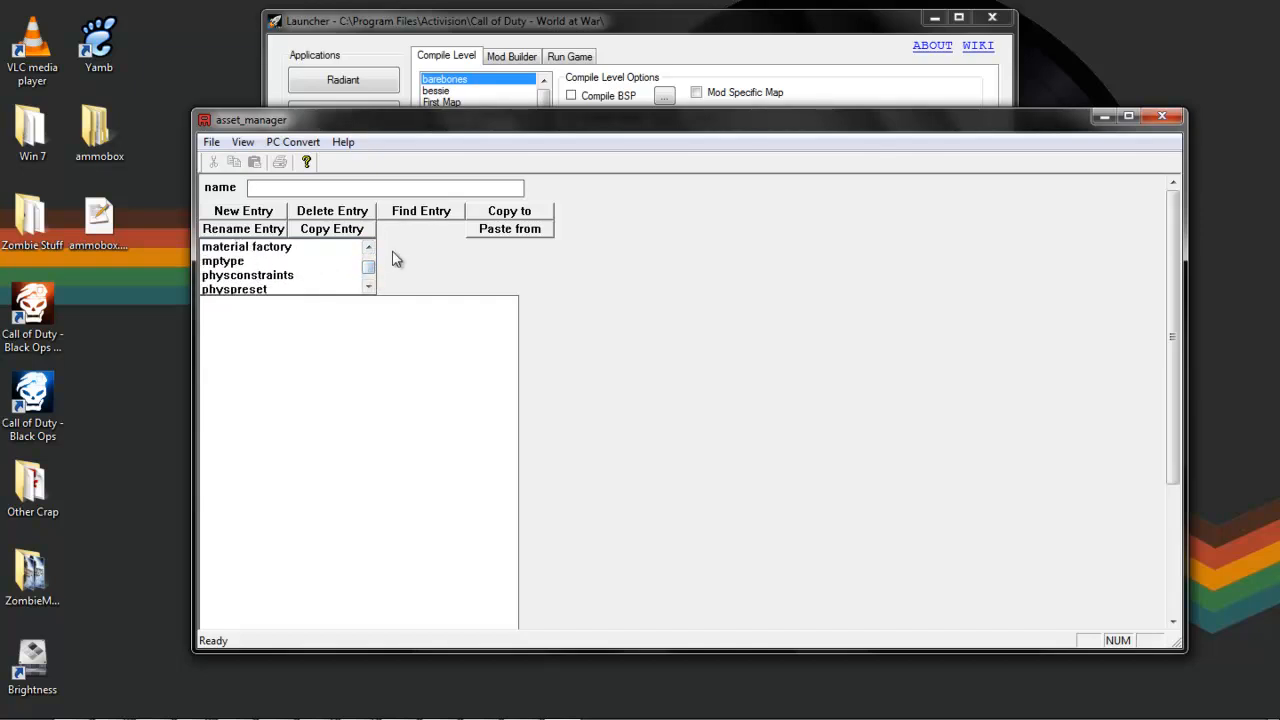
pyautogui.scroll(1, 280, 268)
pyautogui.click(254, 248)
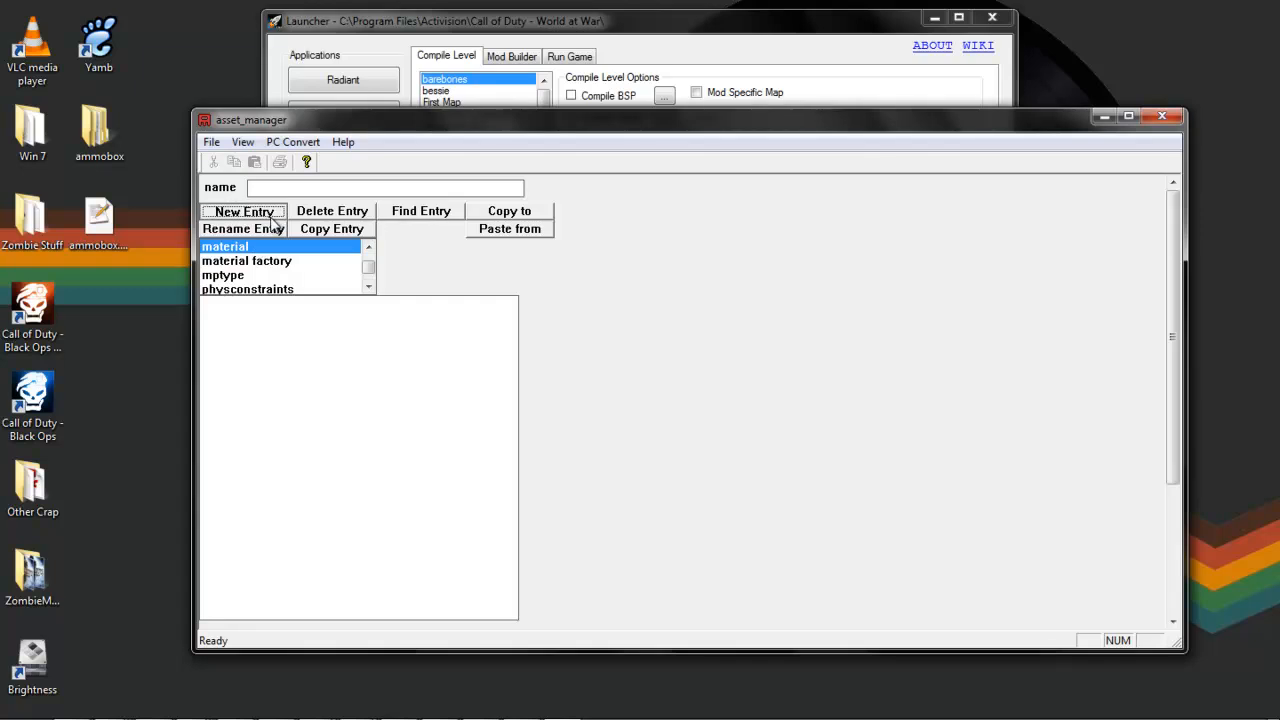
pyautogui.click(271, 215)
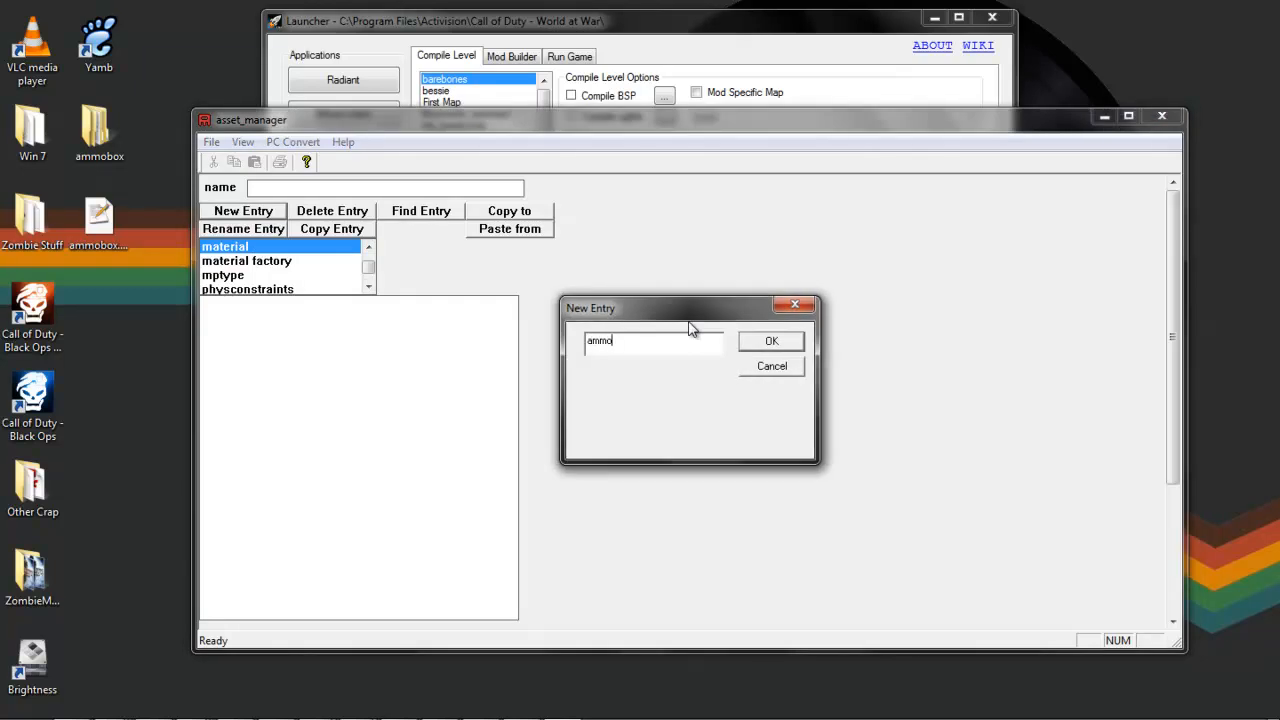
pyautogui.write('ammobox_spot')
pyautogui.press('Return')
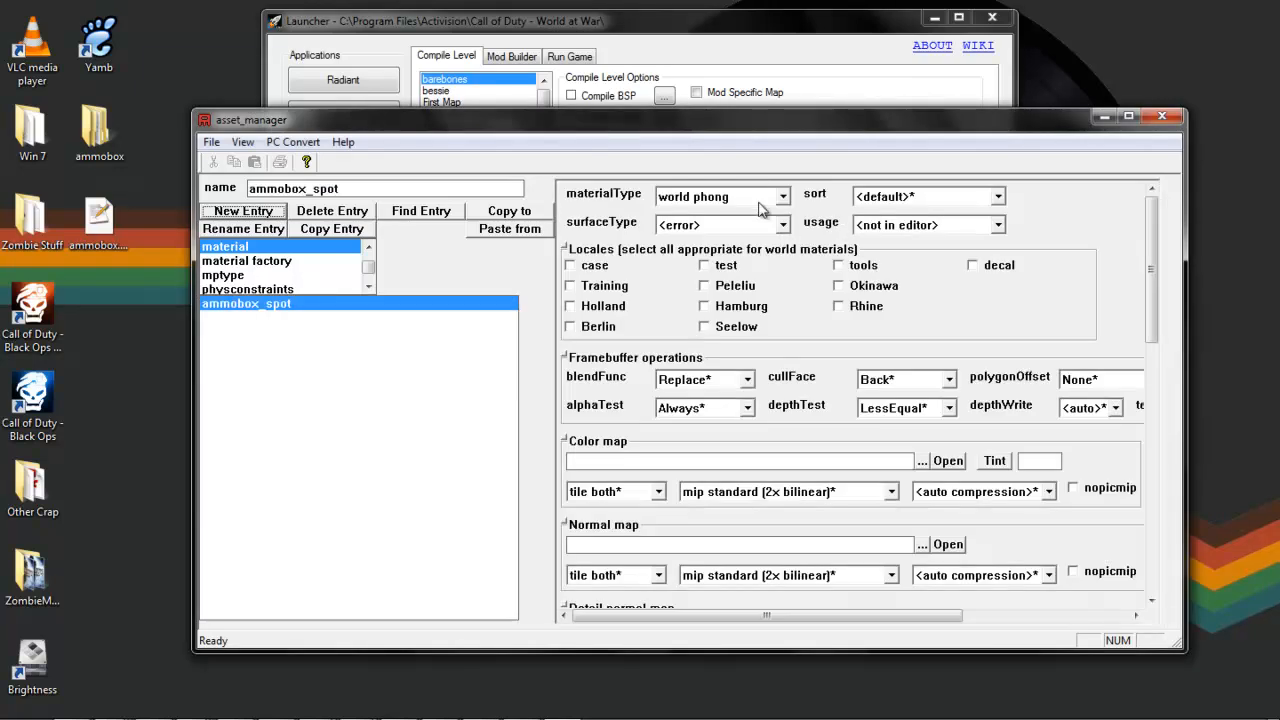
# Set the ammobox_spot material type to world phong, keep the default sort, and set its surface type to <none>.
pyautogui.click(729, 200)
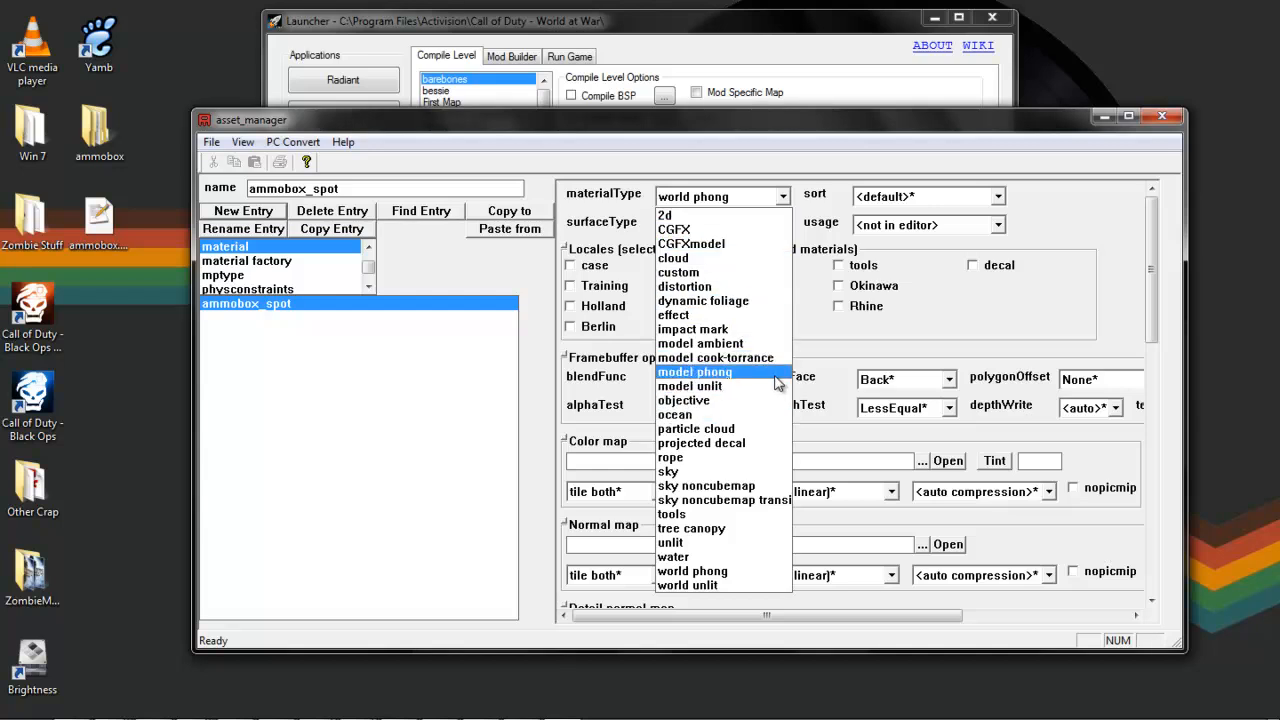
pyautogui.click(728, 577)
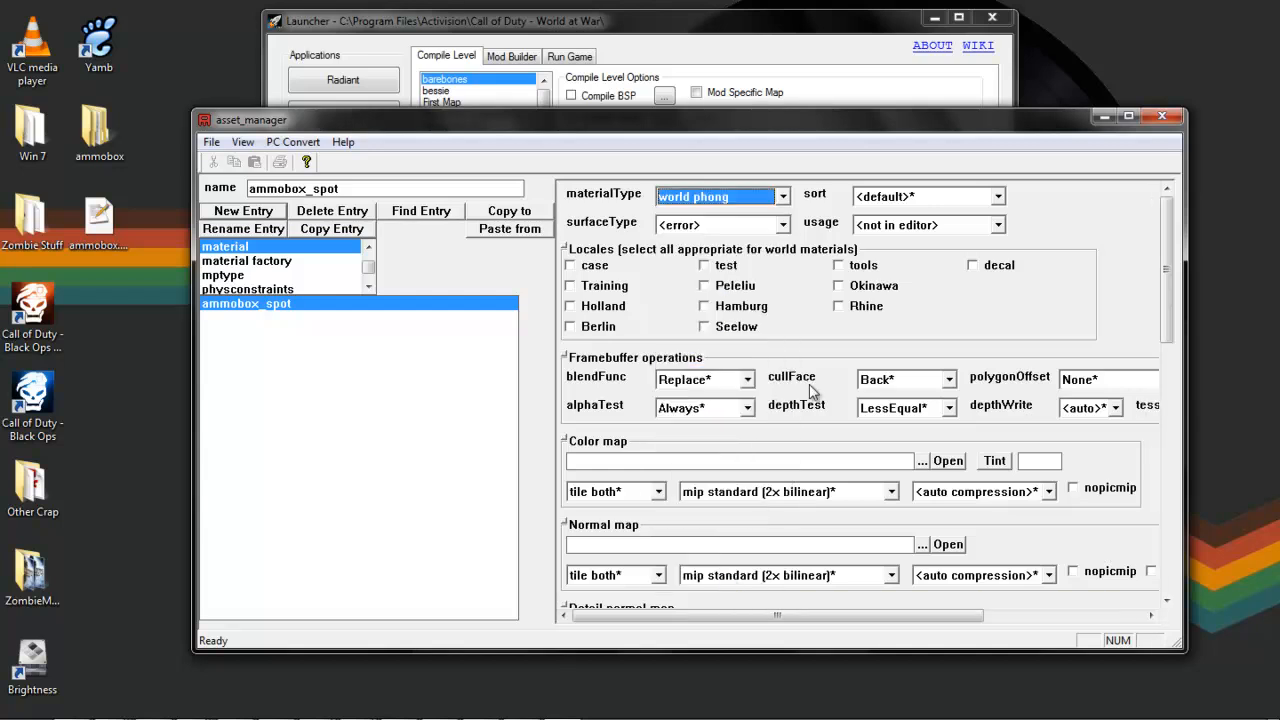
pyautogui.click(933, 198)
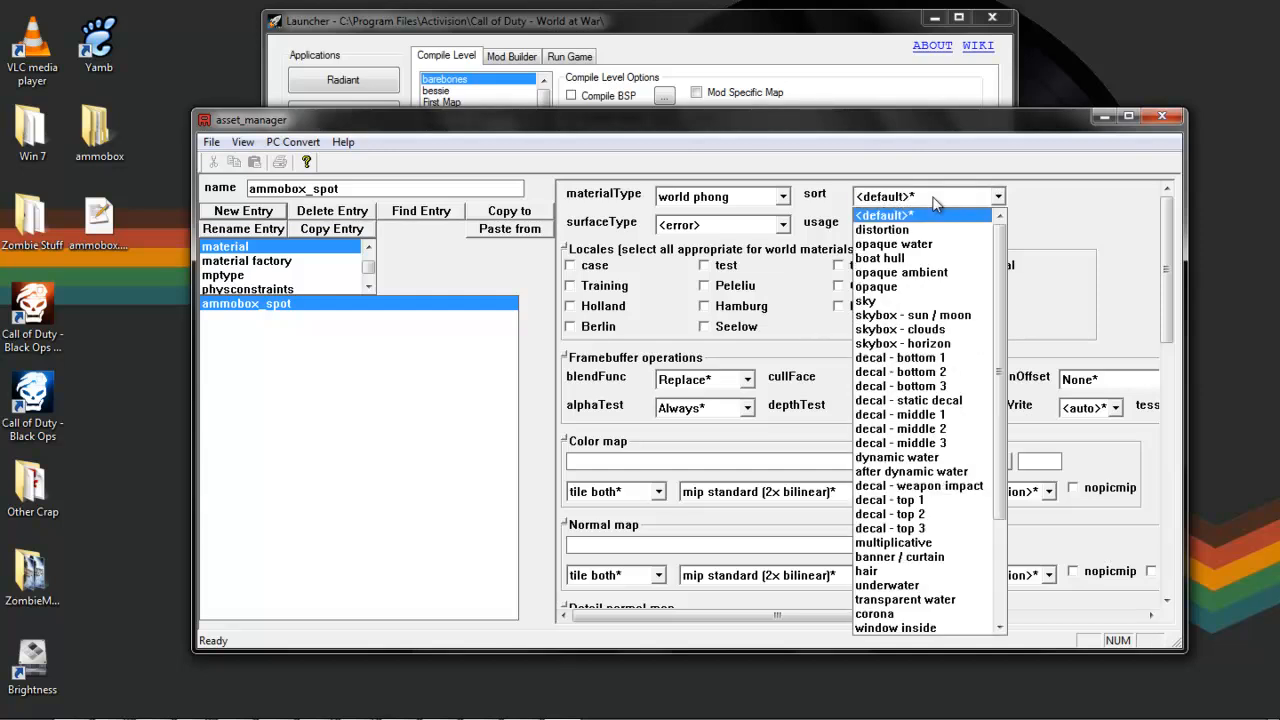
pyautogui.click(935, 200)
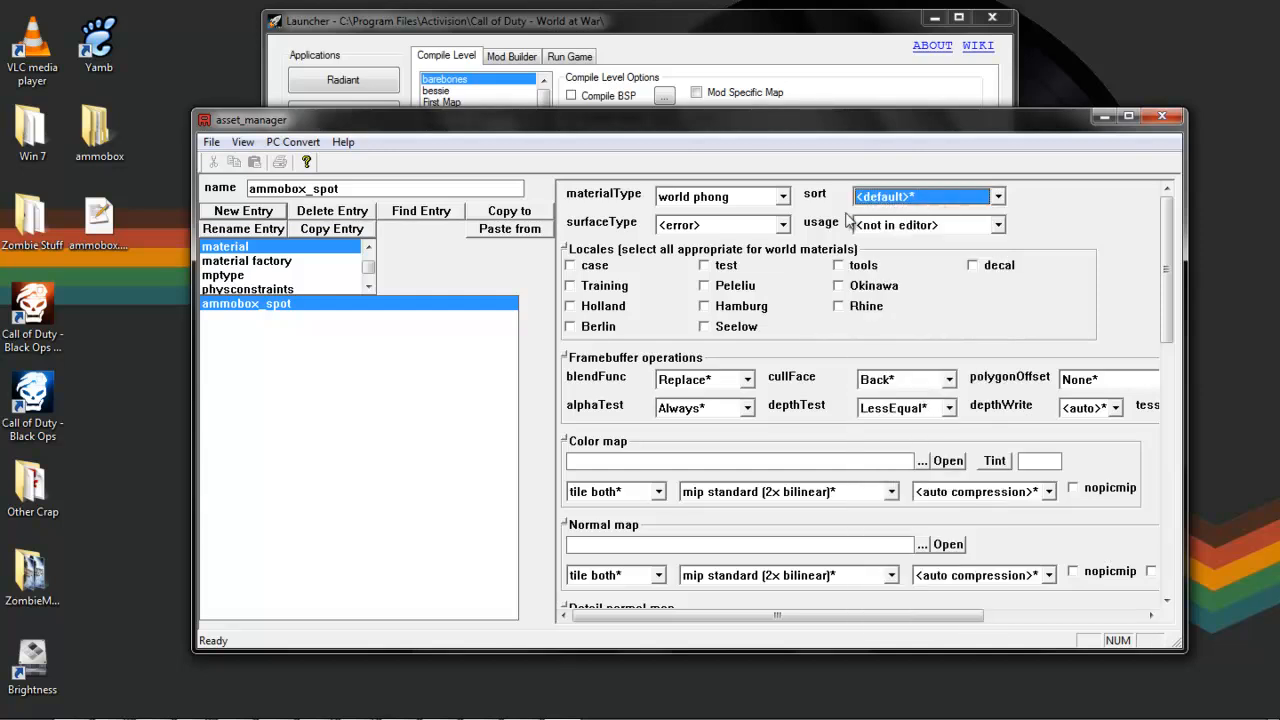
pyautogui.click(742, 227)
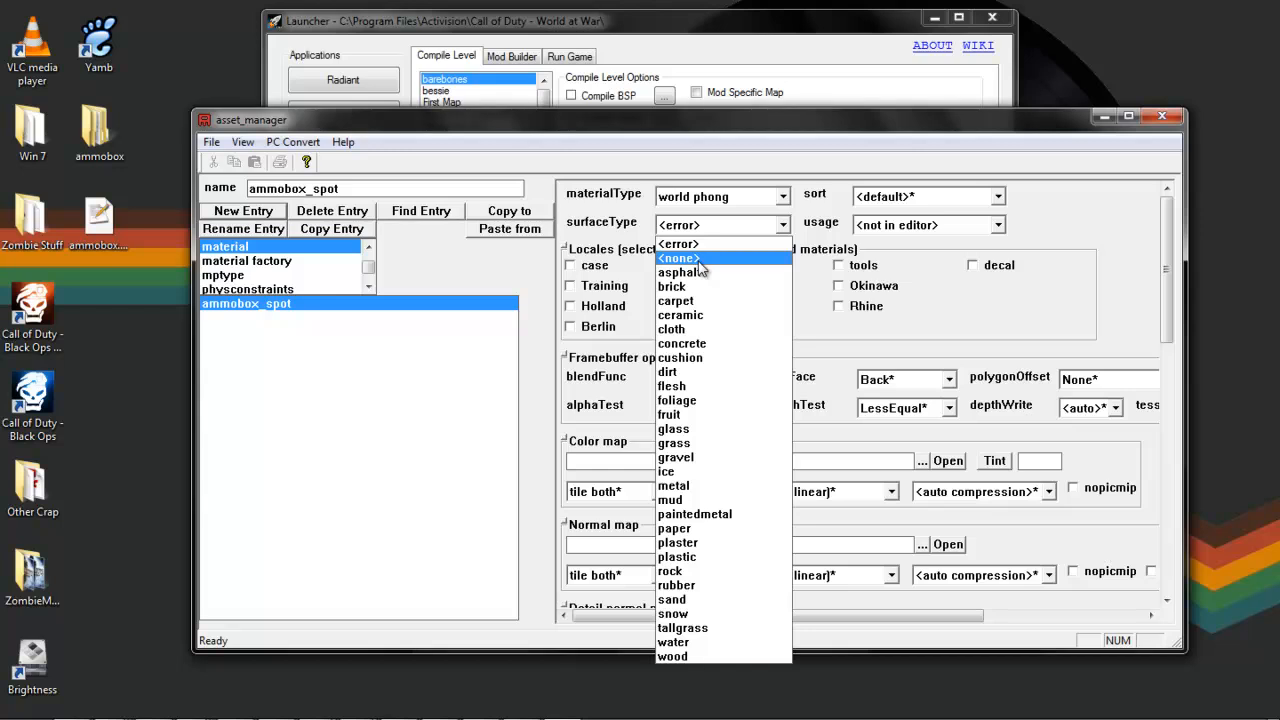
pyautogui.click(712, 260)
pyautogui.click(743, 228)
pyautogui.click(718, 254)
# Set the material's usage to sign and enable the Seelow locale.
pyautogui.click(990, 224)
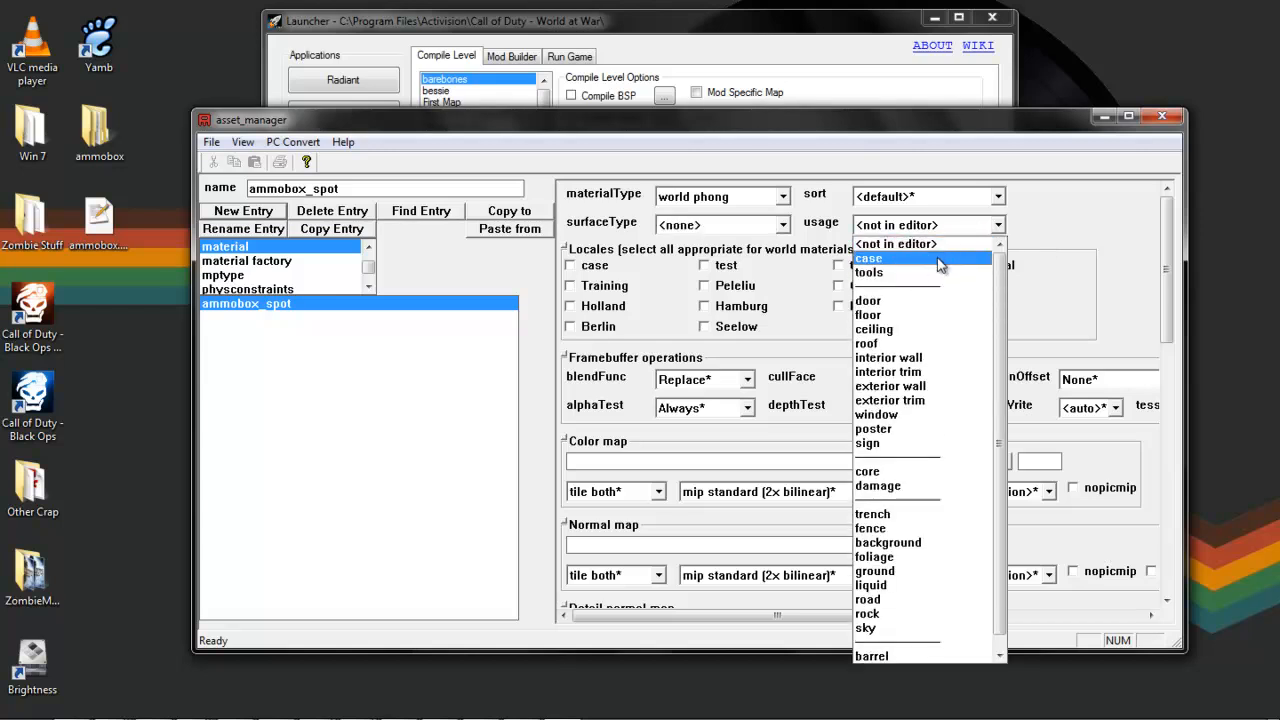
pyautogui.click(921, 445)
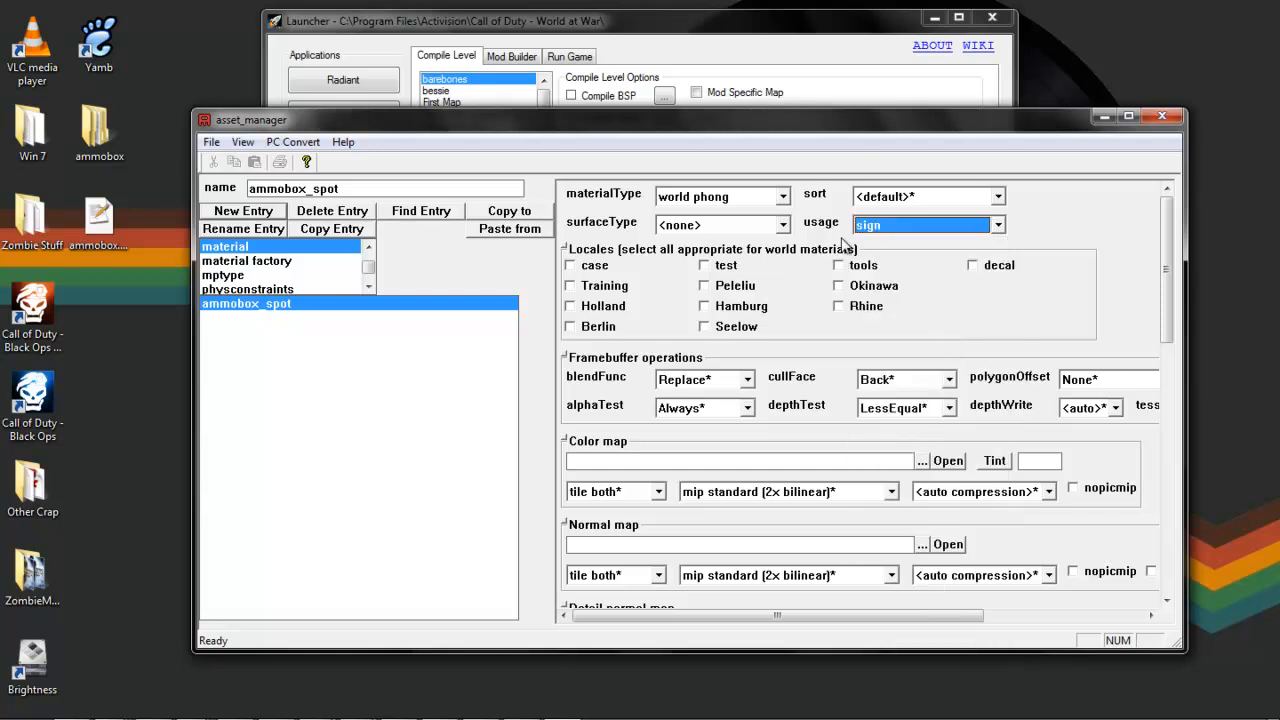
pyautogui.click(736, 327)
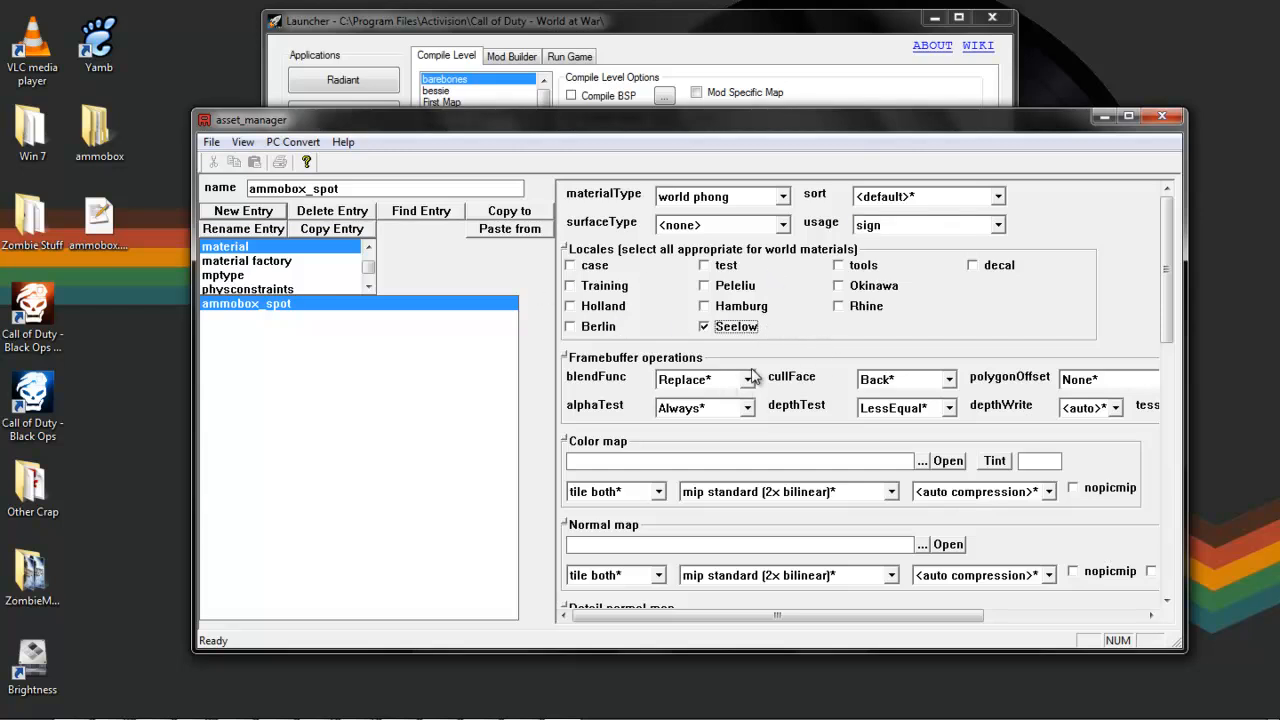
# Set the framebuffer blend function to Blend and keep the alpha test at Always.
pyautogui.scroll(-1, 824, 359)
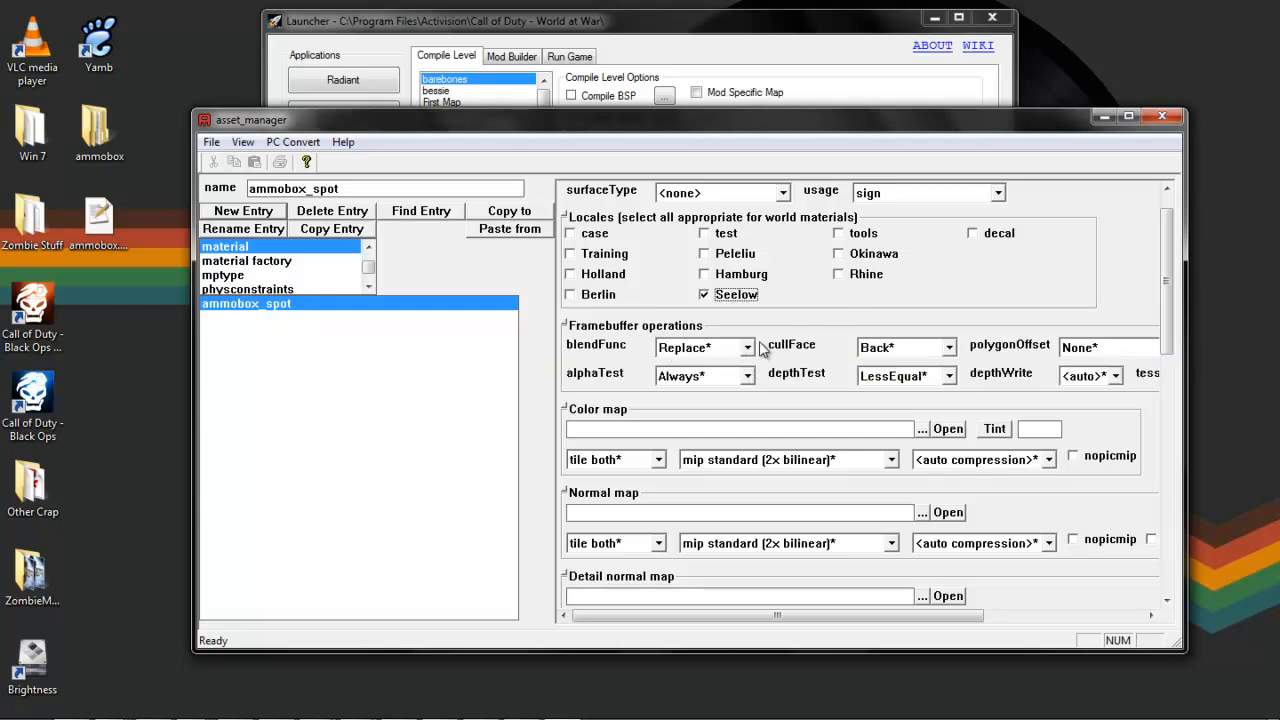
pyautogui.click(747, 348)
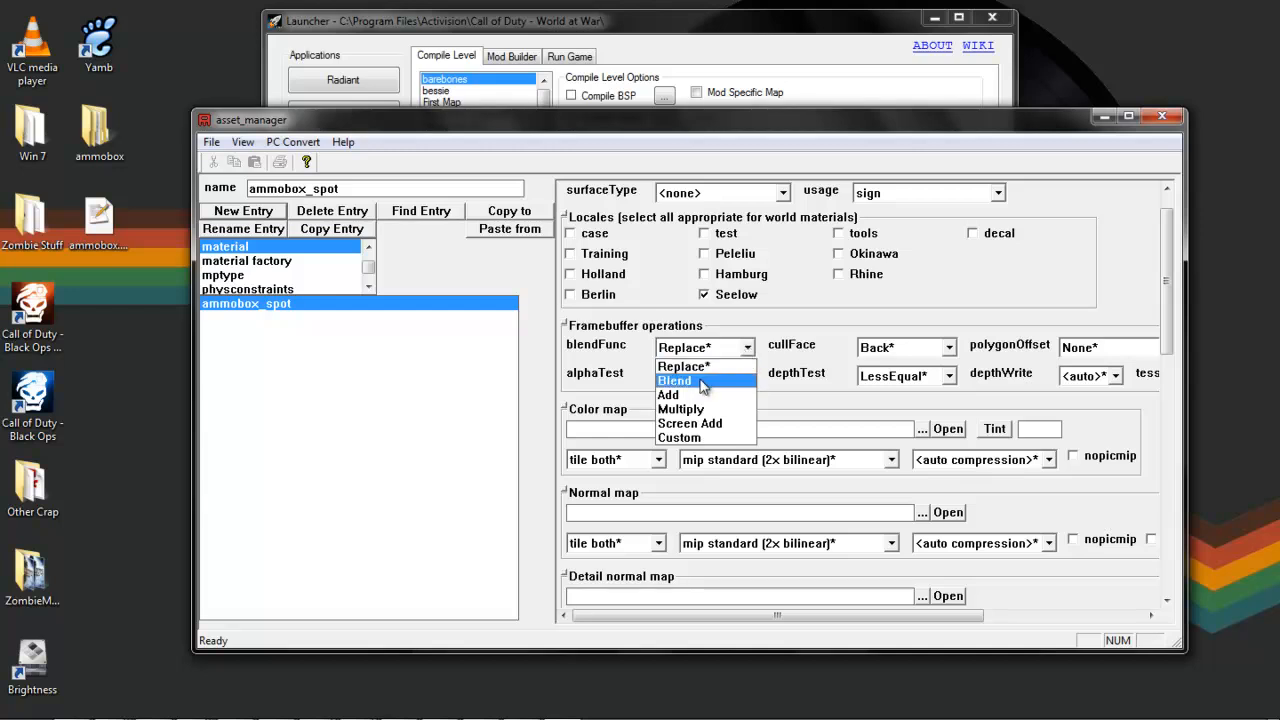
pyautogui.click(704, 381)
pyautogui.scroll(-1, 820, 346)
pyautogui.click(749, 344)
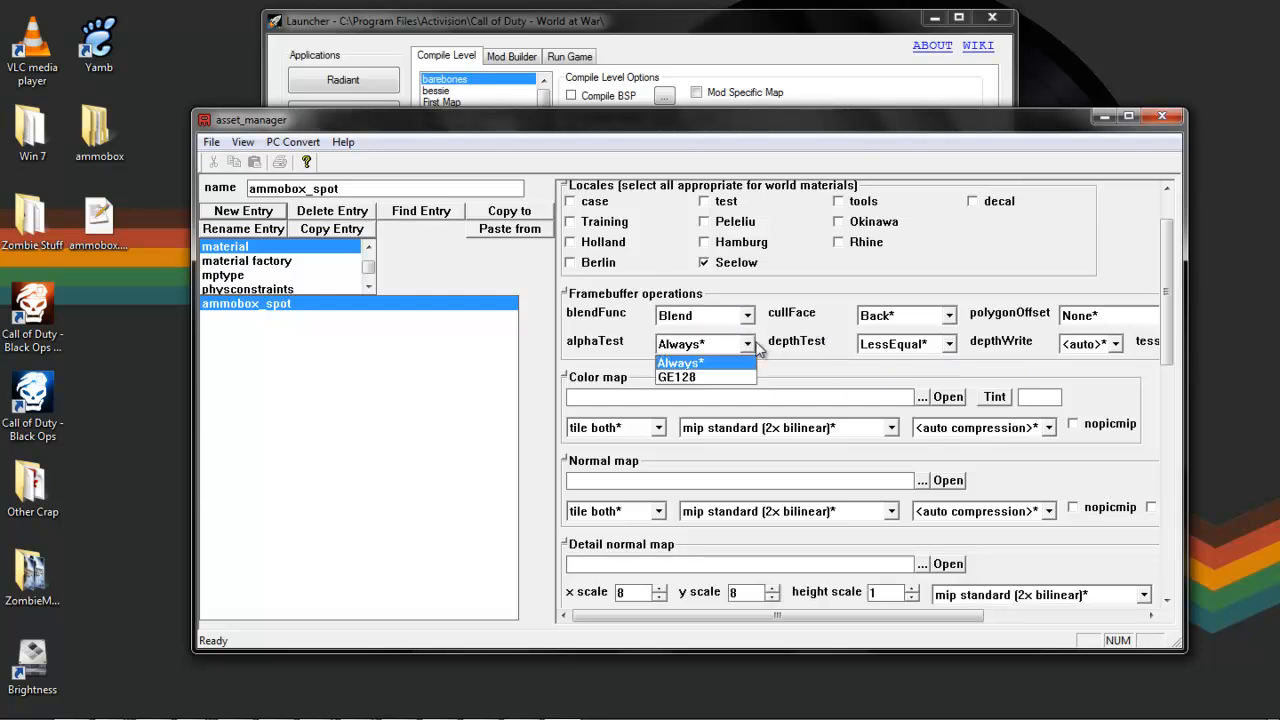
pyautogui.click(757, 343)
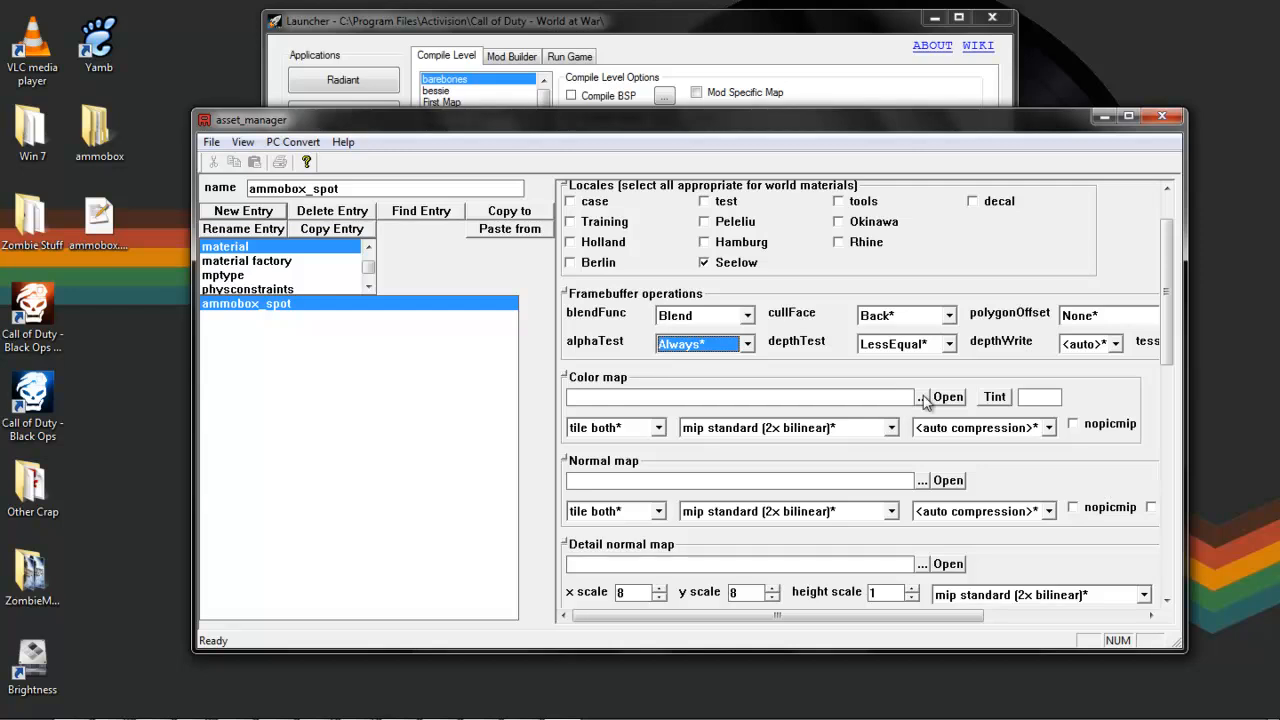
# Browse for a color map image and go to the source_data folder of Call of Duty - World at War.
pyautogui.click(922, 398)
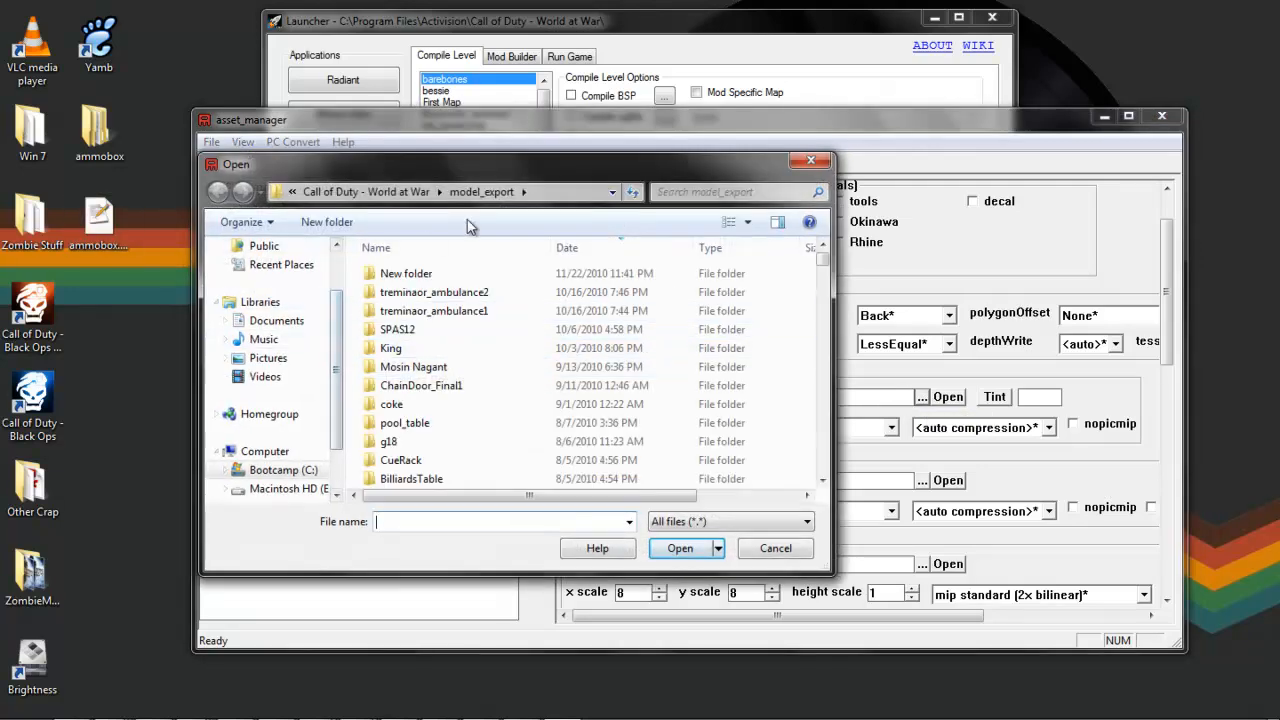
pyautogui.click(400, 191)
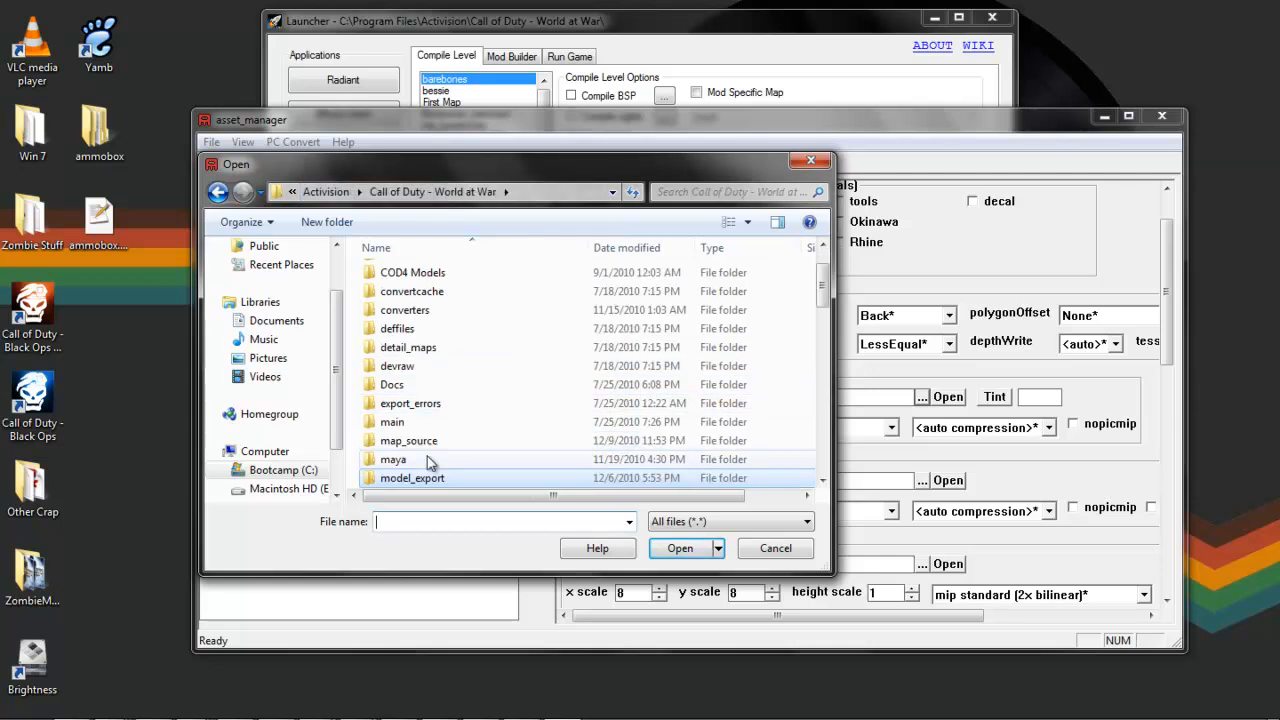
pyautogui.scroll(-2, 428, 460)
pyautogui.scroll(-2, 420, 400)
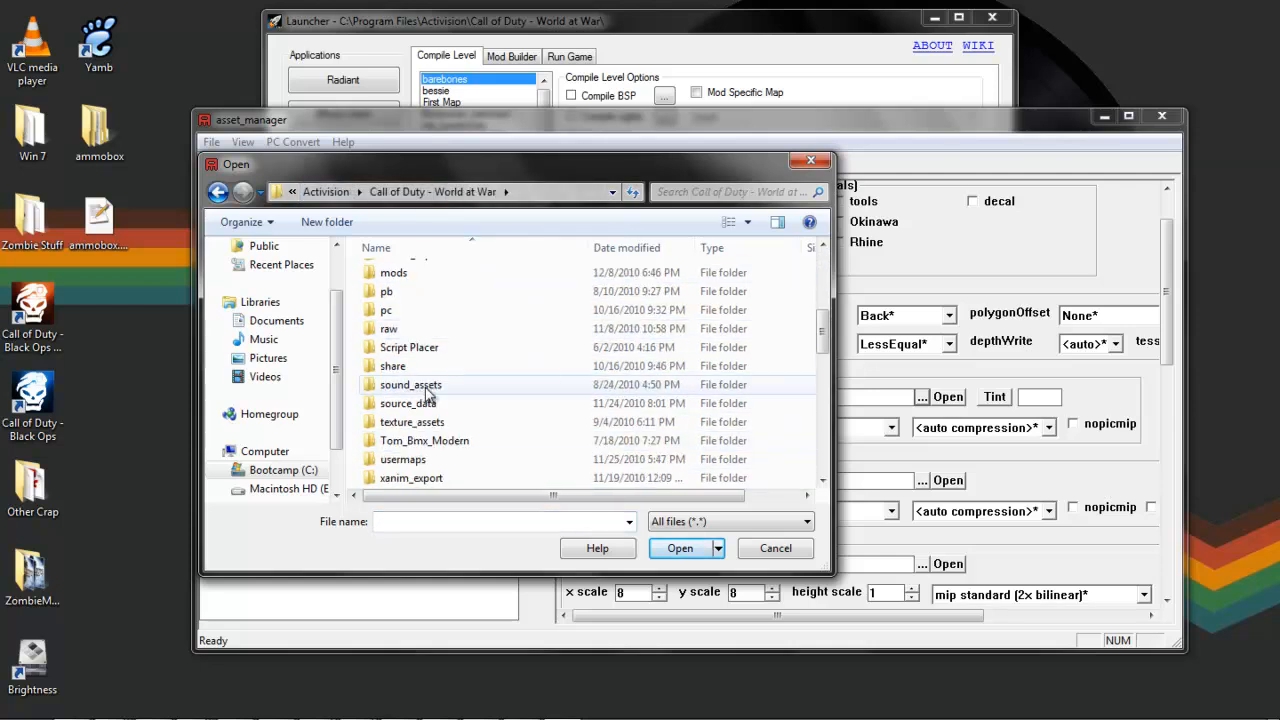
pyautogui.doubleClick(422, 405)
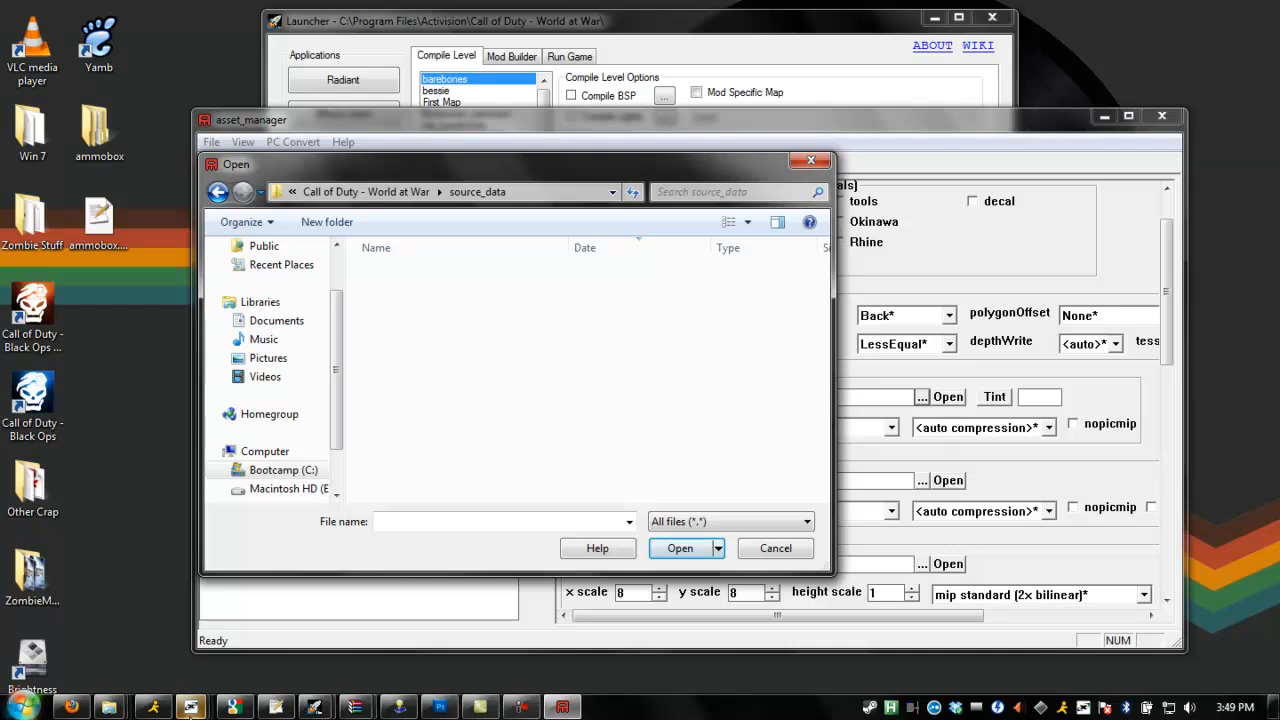
# Switch to the waiting chat conversation and send the reply "later recording".
pyautogui.moveTo(350, 707)
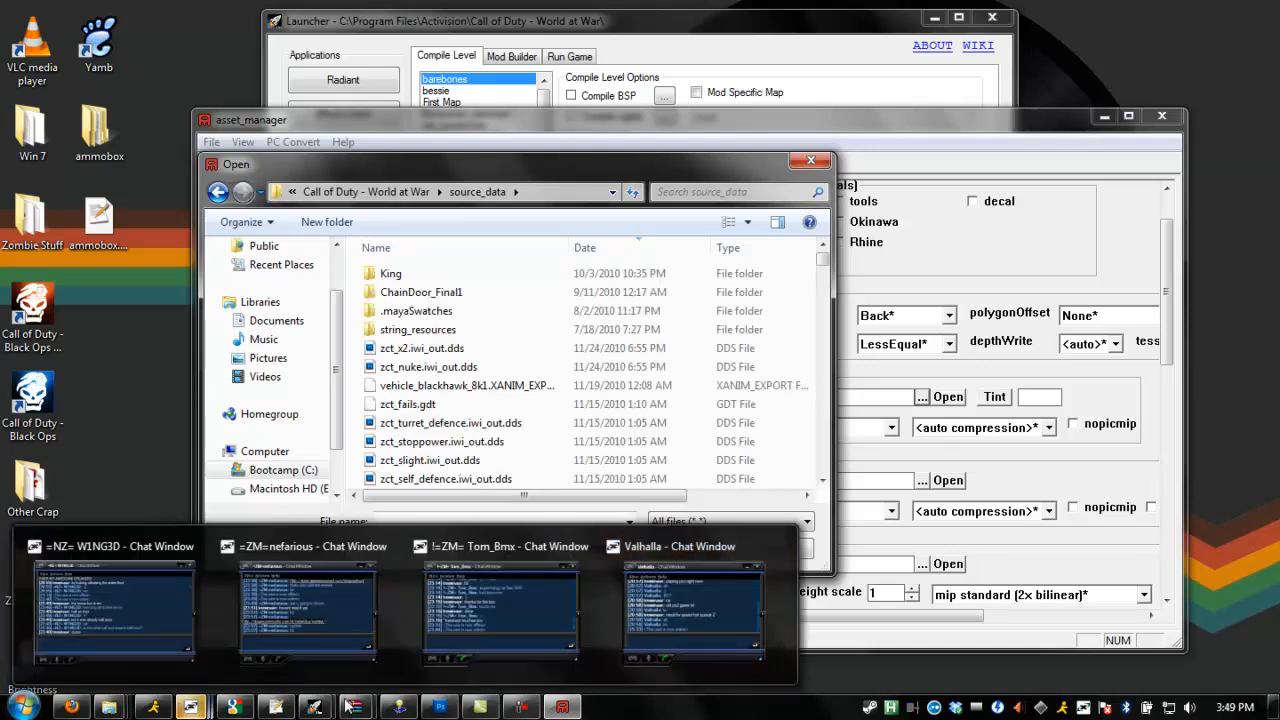
pyautogui.click(693, 605)
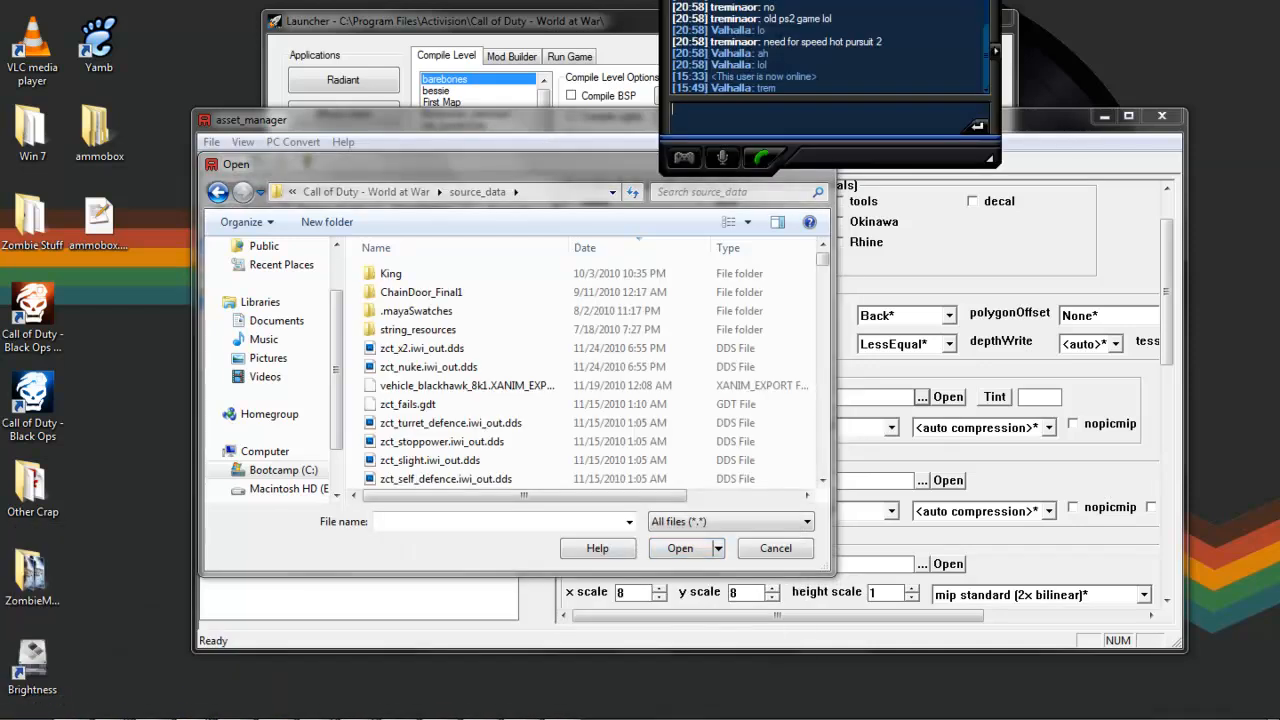
pyautogui.write('later recording')
pyautogui.press('Return')
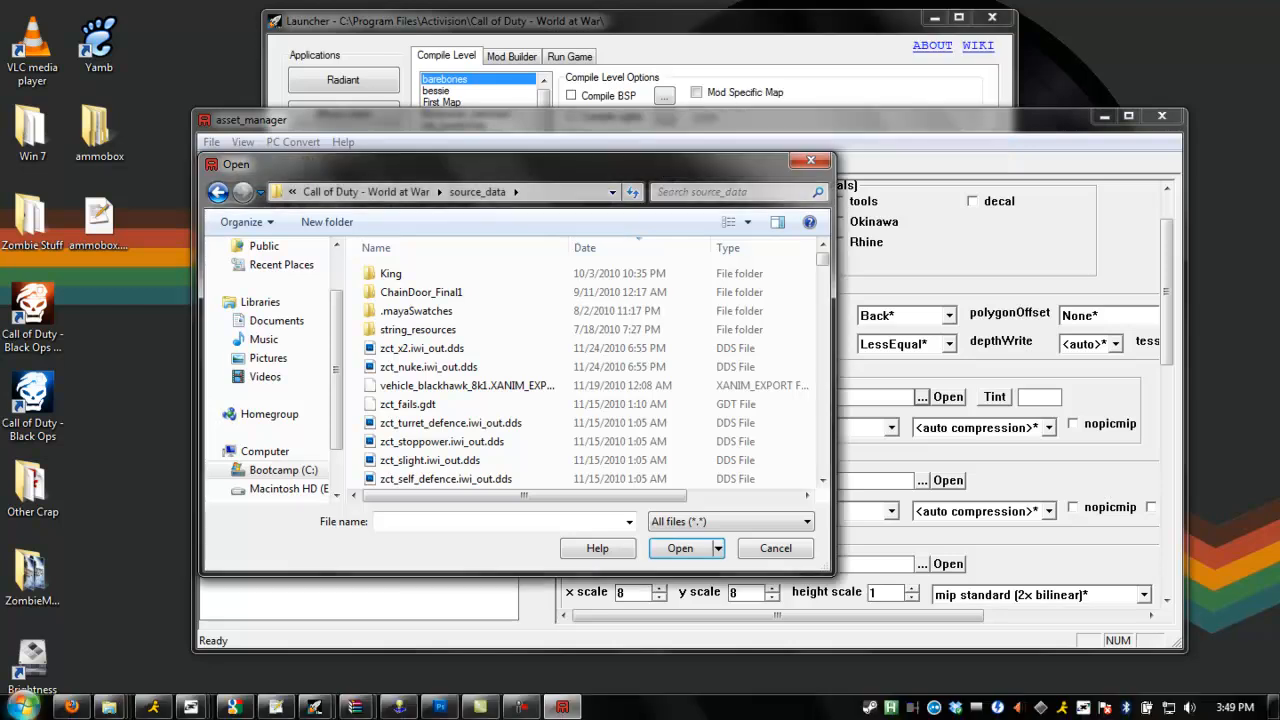
# Copy ammobox.dds from the Pictures library and close that folder window.
pyautogui.click(22, 707)
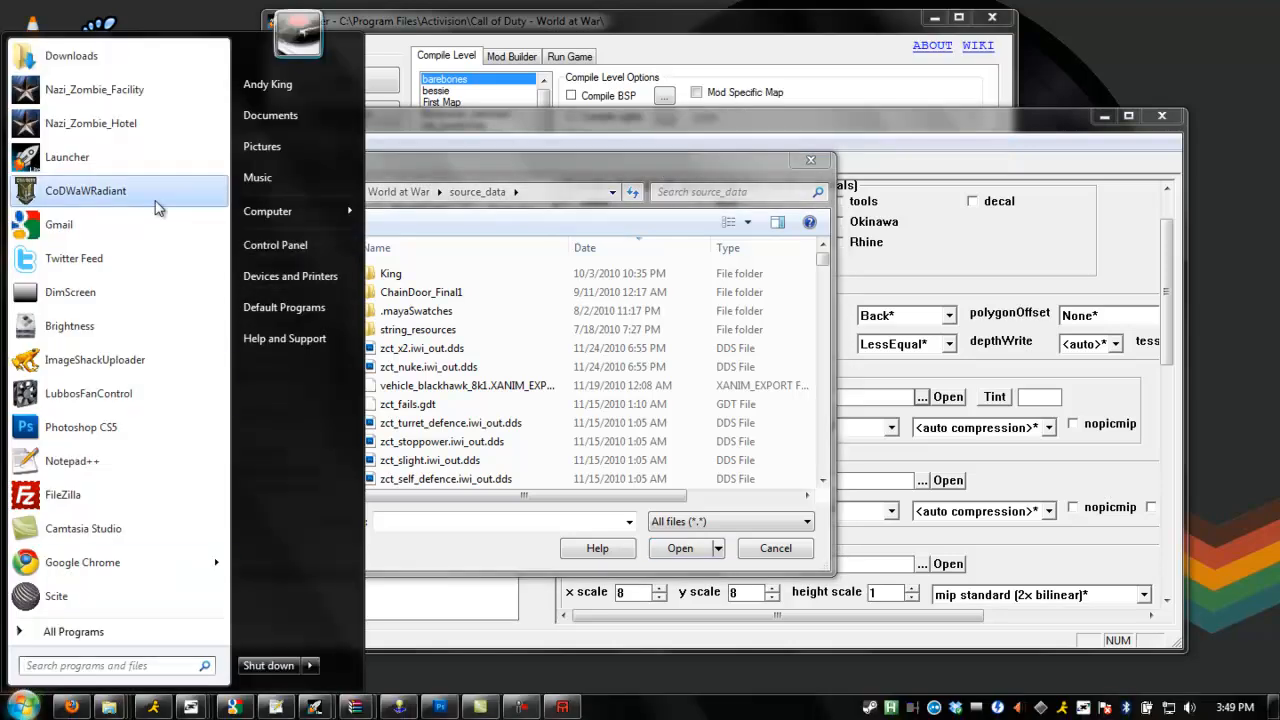
pyautogui.click(301, 149)
pyautogui.click(632, 184)
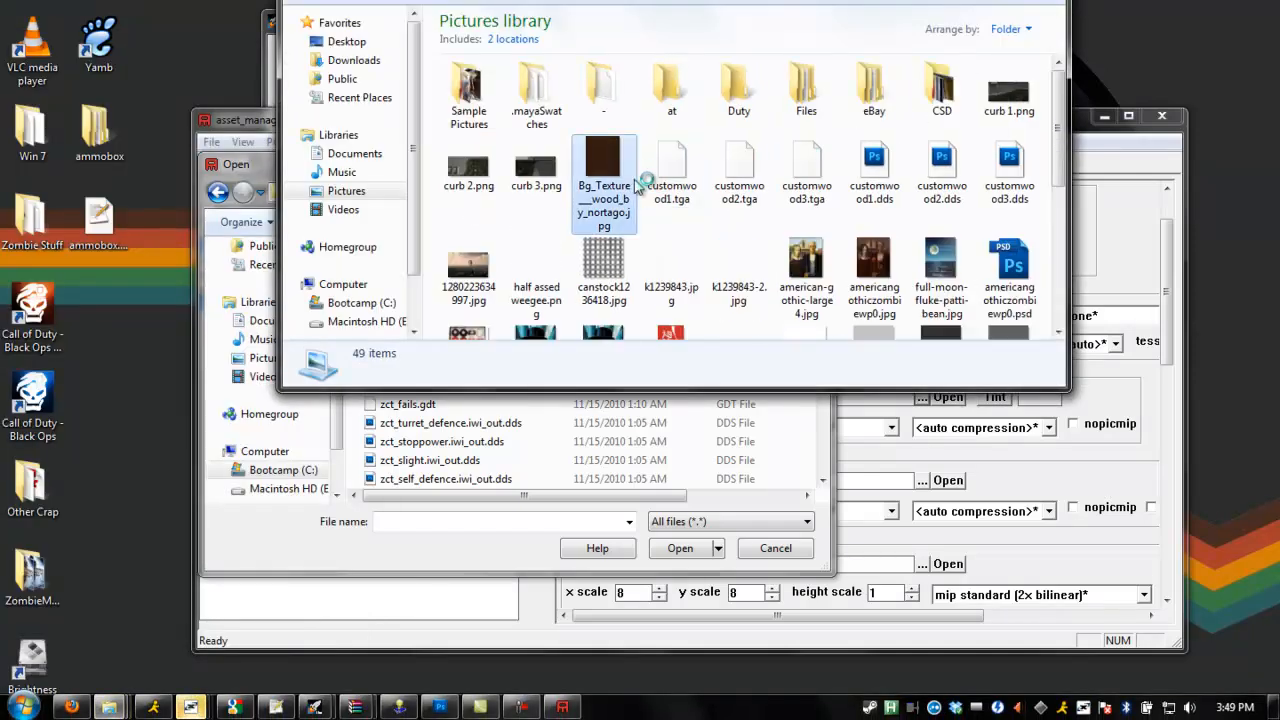
pyautogui.scroll(-5, 664, 230)
pyautogui.scroll(-3, 447, 290)
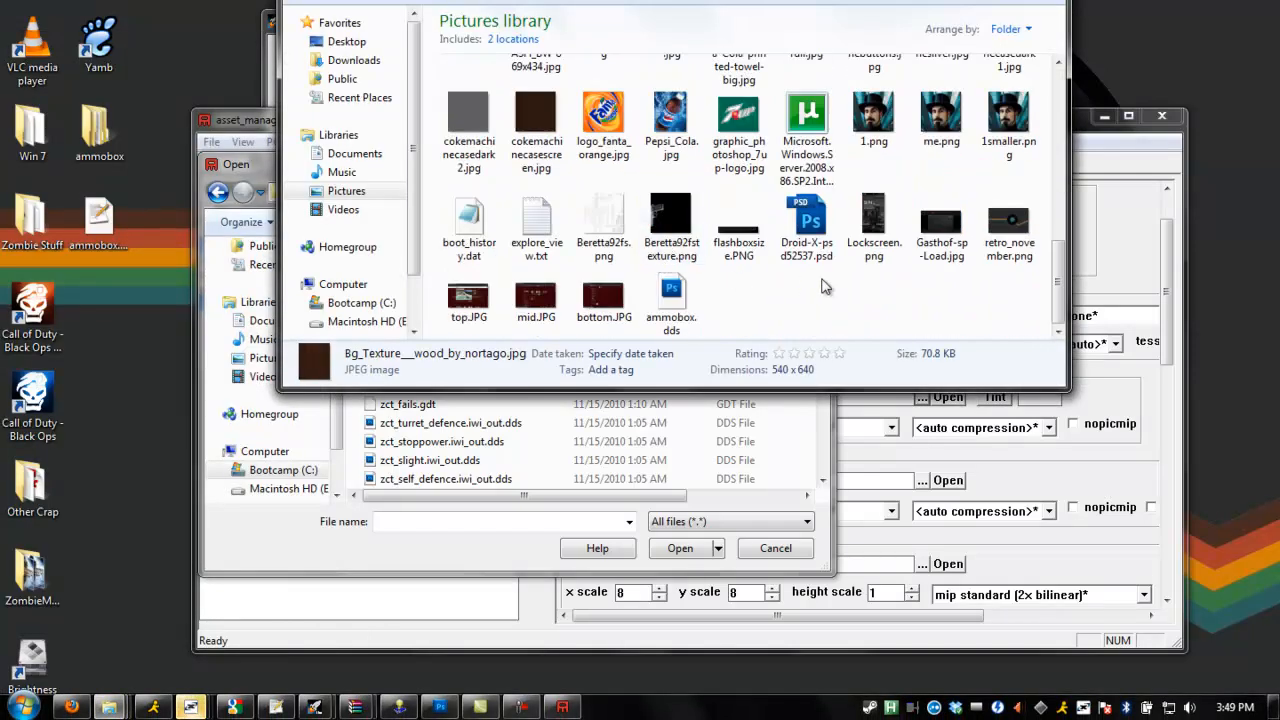
pyautogui.click(688, 305)
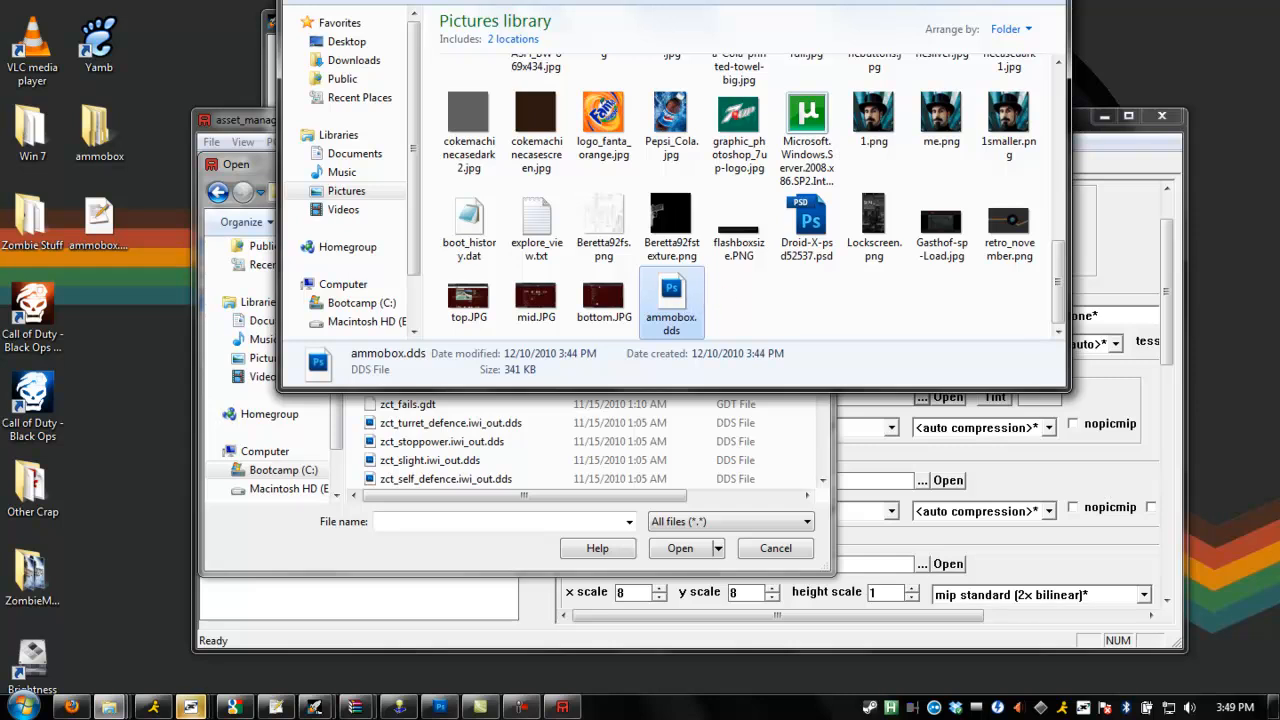
pyautogui.click(1046, 1)
# Paste ammobox.dds into the source_data folder and load it as the material's color map.
pyautogui.click(578, 173)
pyautogui.hotkey('ctrl', 'v')
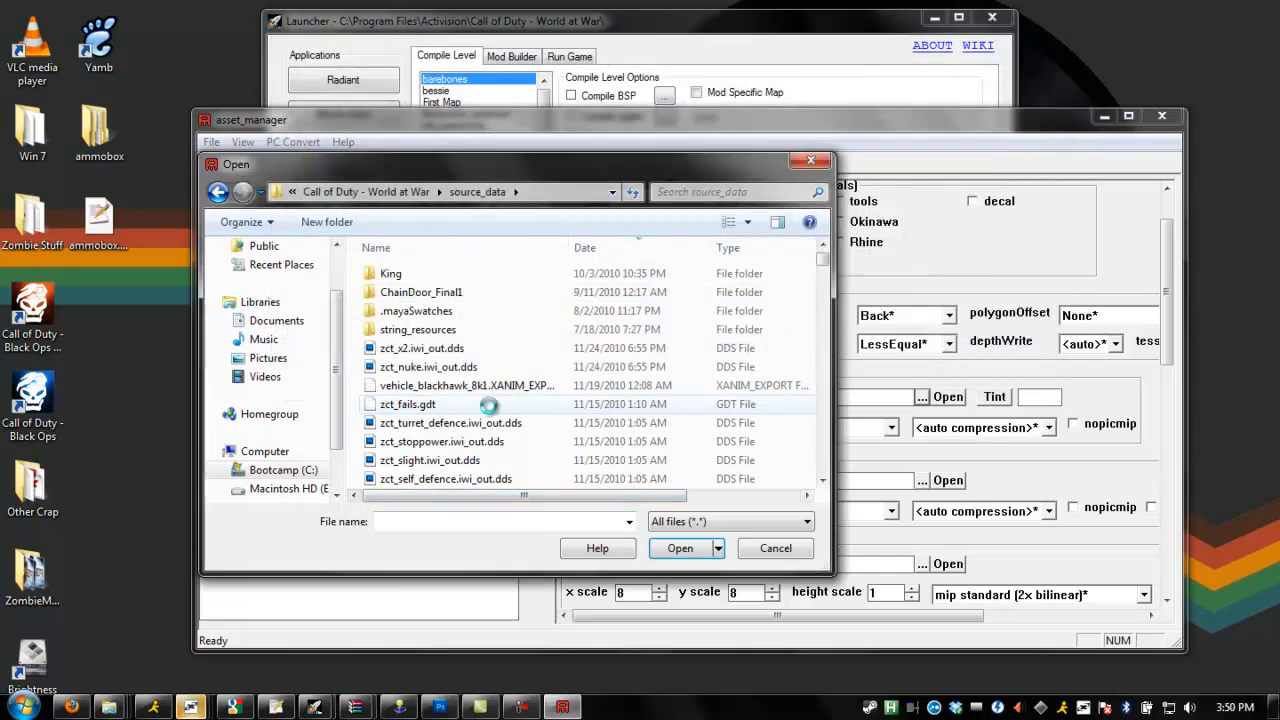
pyautogui.click(680, 548)
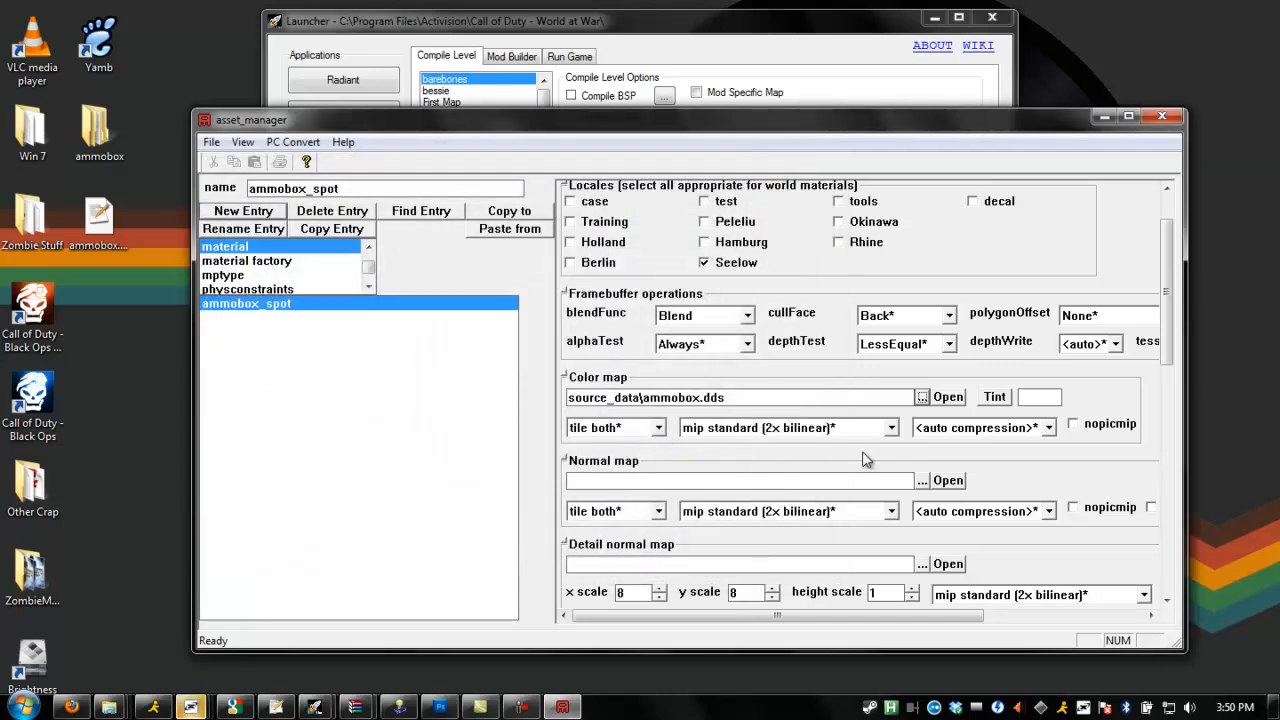
# Save the asset file as ammobox in source_data and run the PC conversion for the current asset only.
pyautogui.moveTo(1166, 330); pyautogui.dragTo(1170, 285)
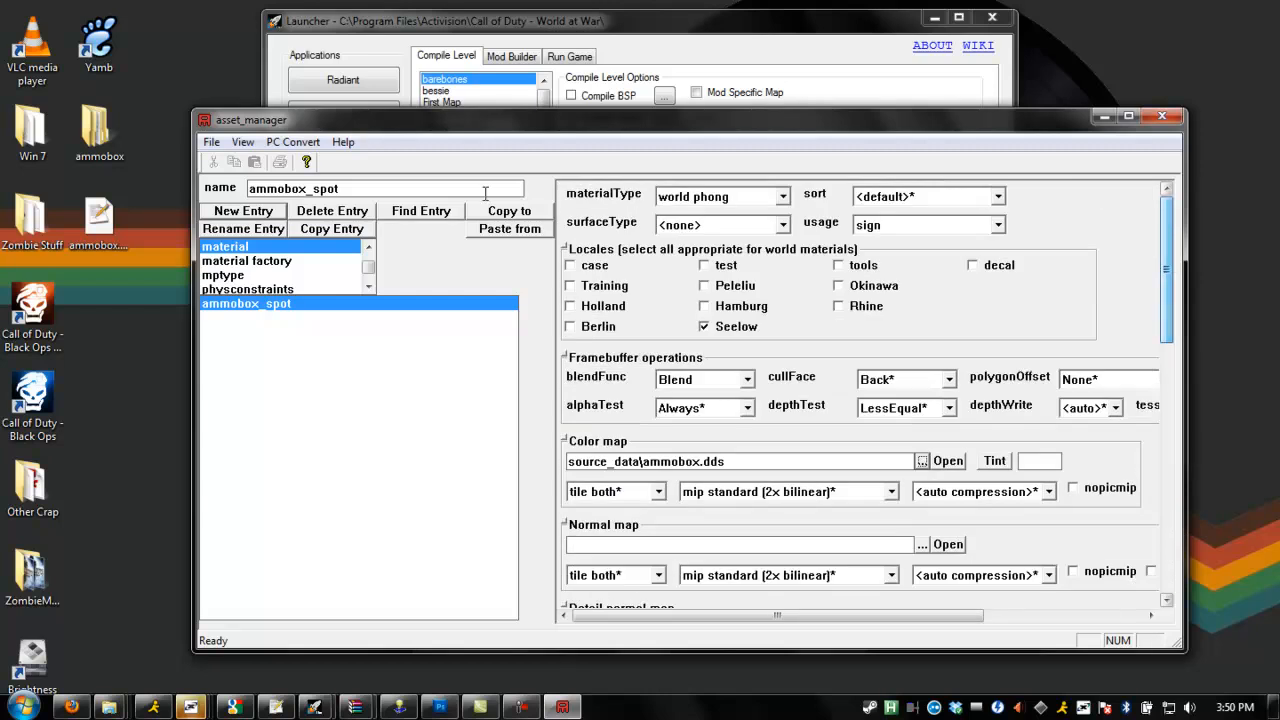
pyautogui.click(211, 142)
pyautogui.click(242, 232)
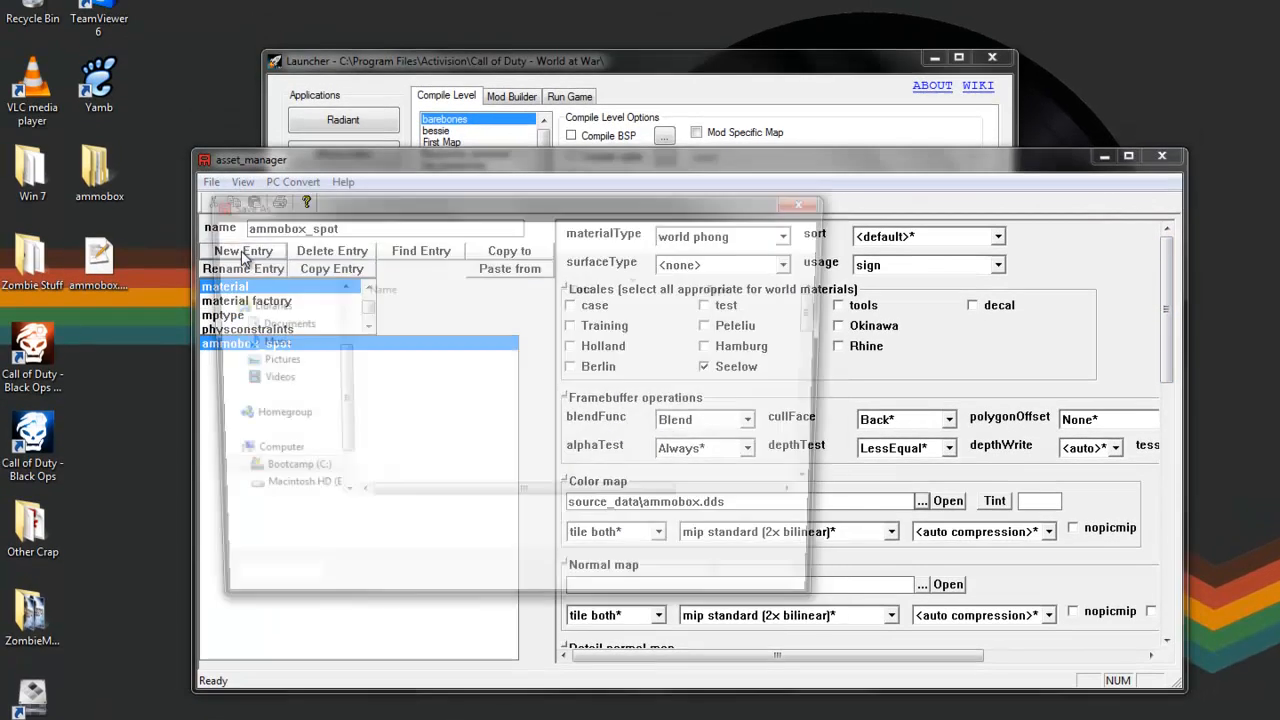
pyautogui.write('ammob')
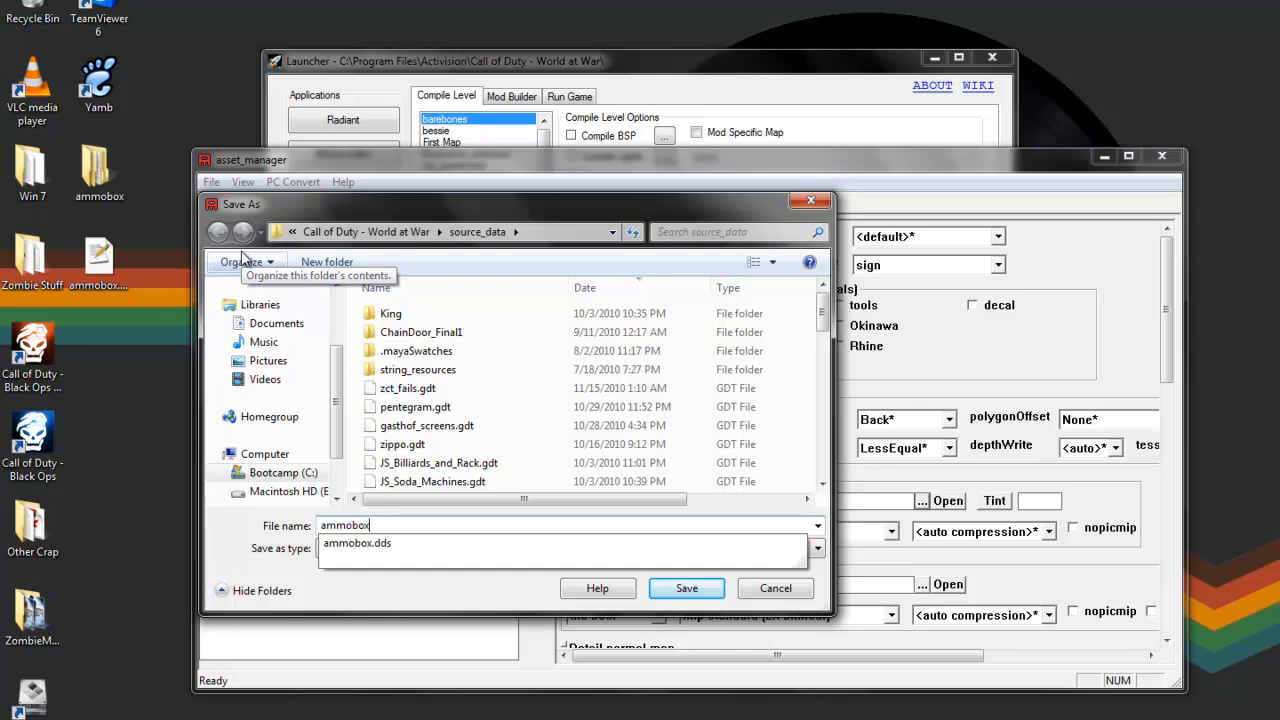
pyautogui.write('ox')
pyautogui.press('Return')
pyautogui.click(293, 182)
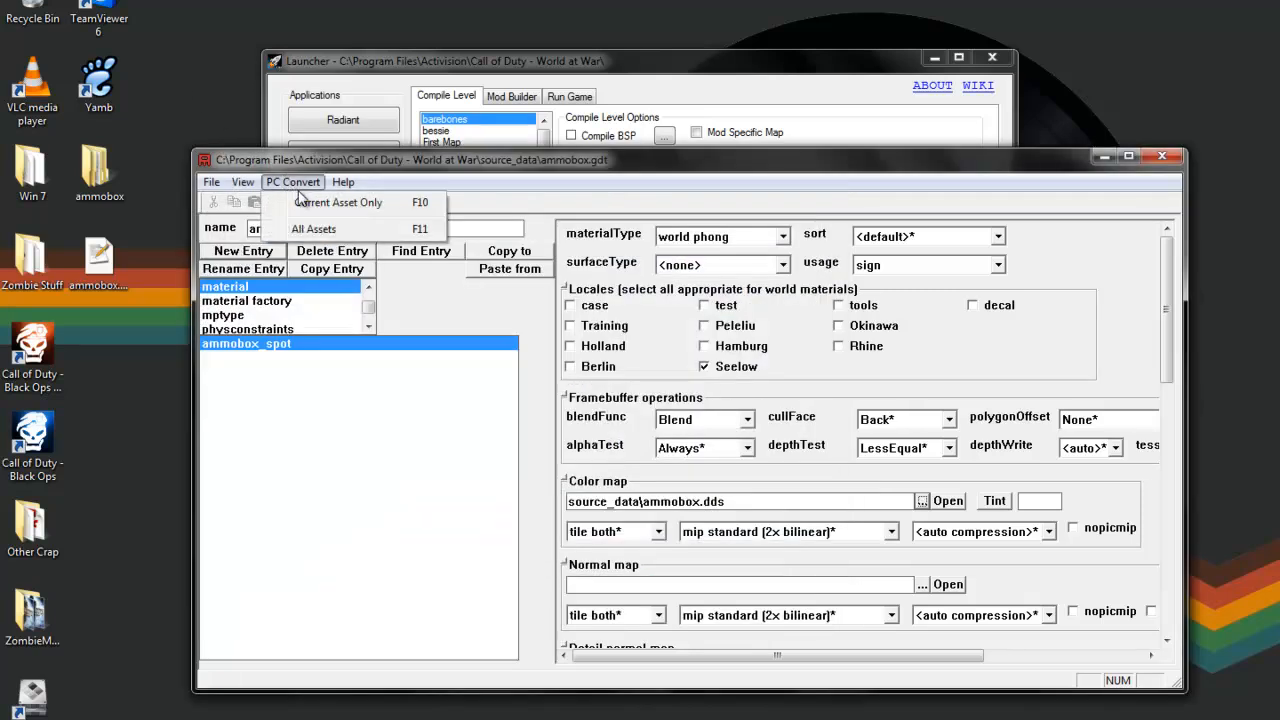
pyautogui.click(300, 199)
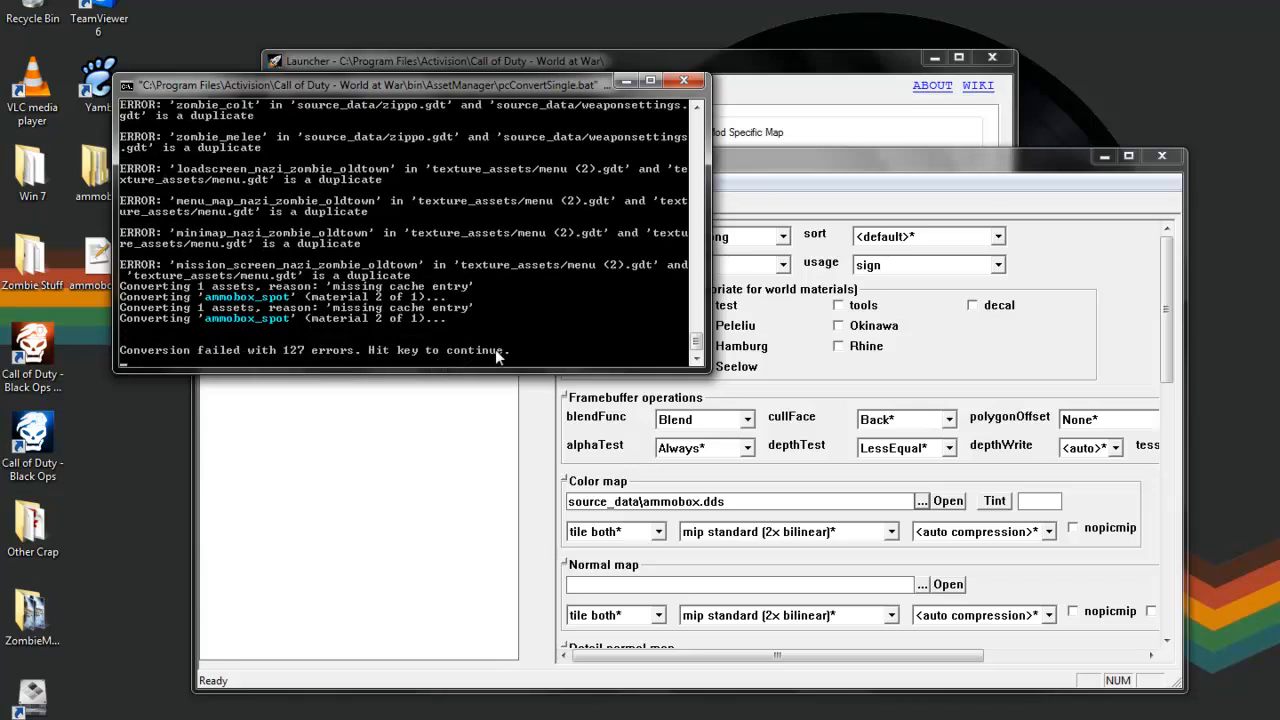
# Dismiss the finished conversion console and exit the asset manager.
pyautogui.press('Return')
pyautogui.click(211, 182)
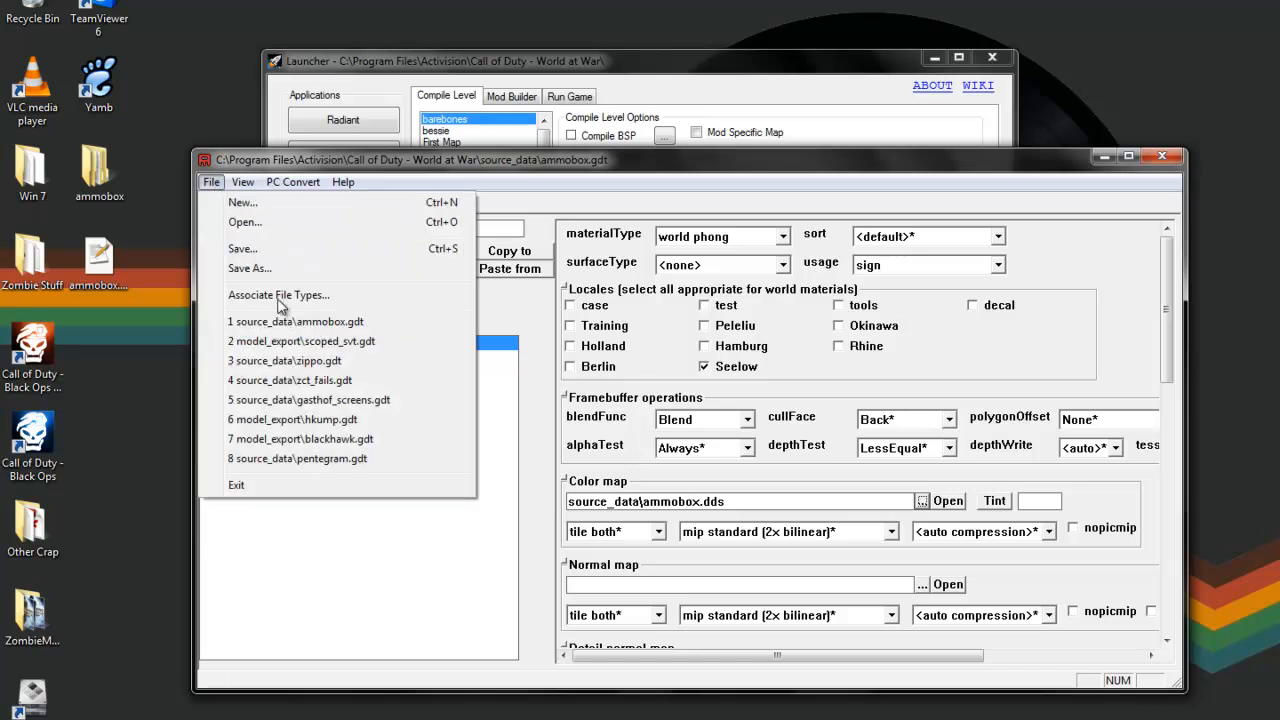
pyautogui.click(300, 484)
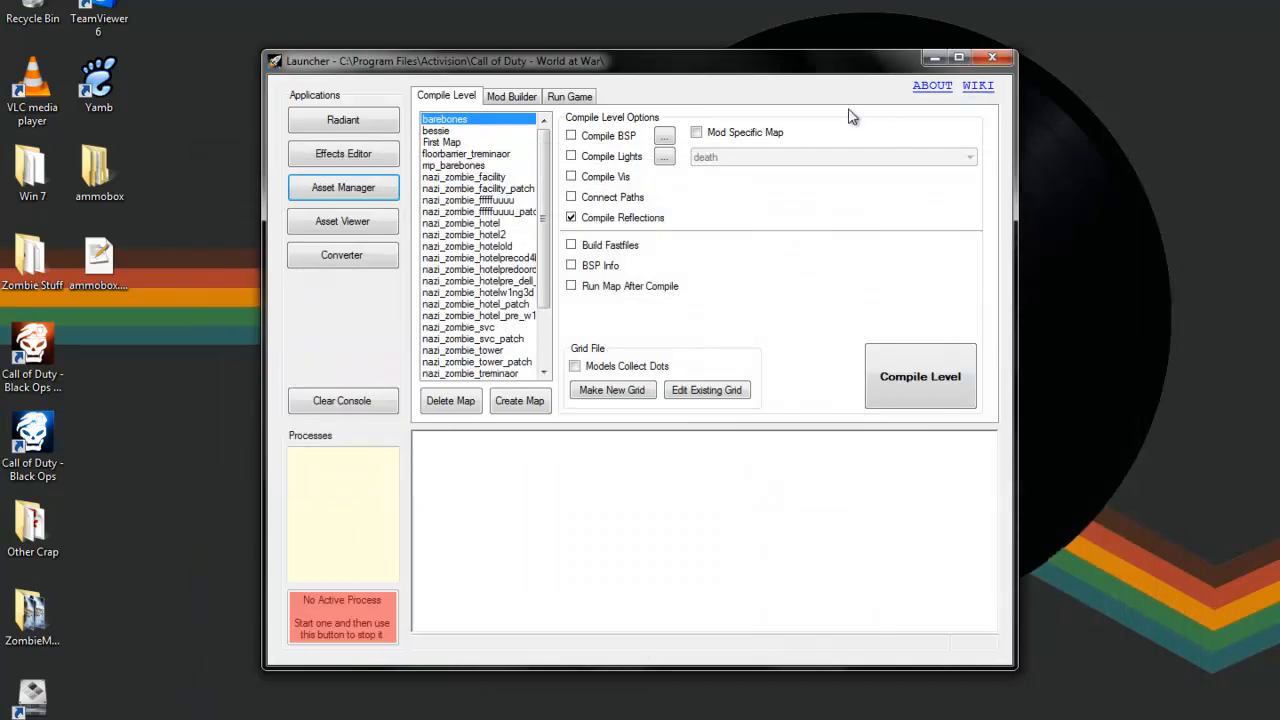
# Check the chat conversation for new messages and close its window.
pyautogui.click(190, 718)
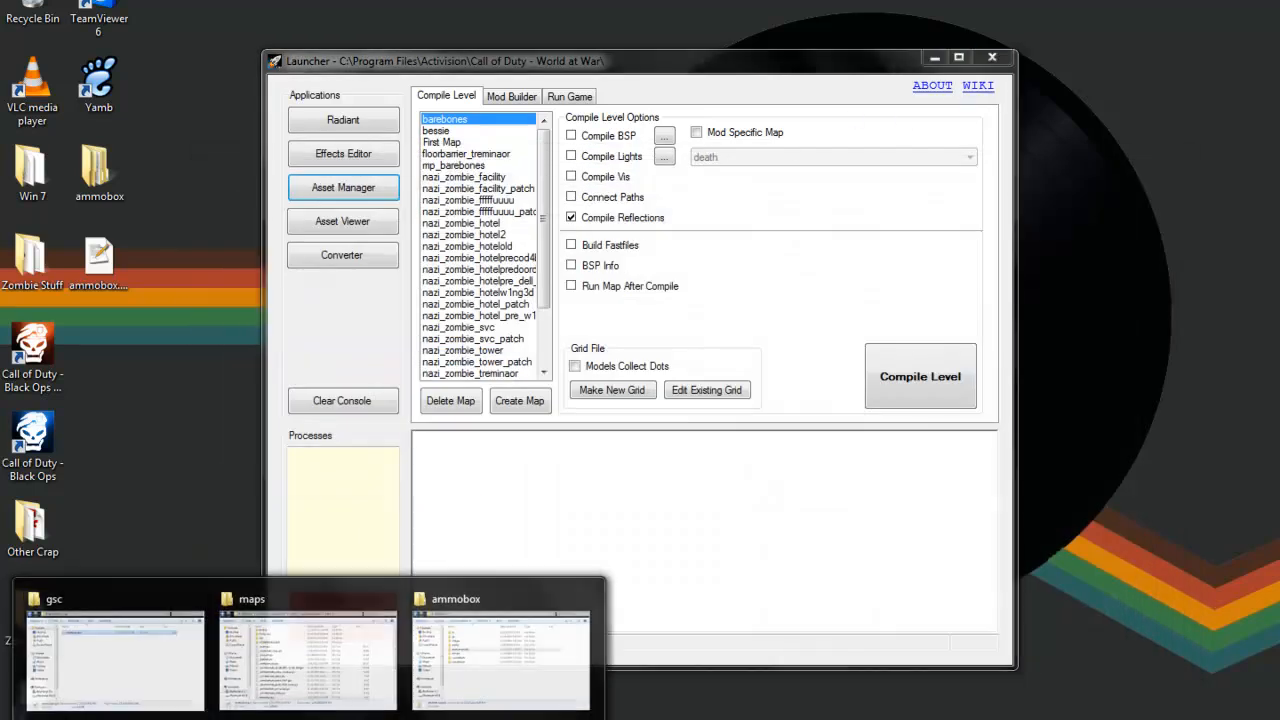
pyautogui.moveTo(338, 716)
pyautogui.click(654, 649)
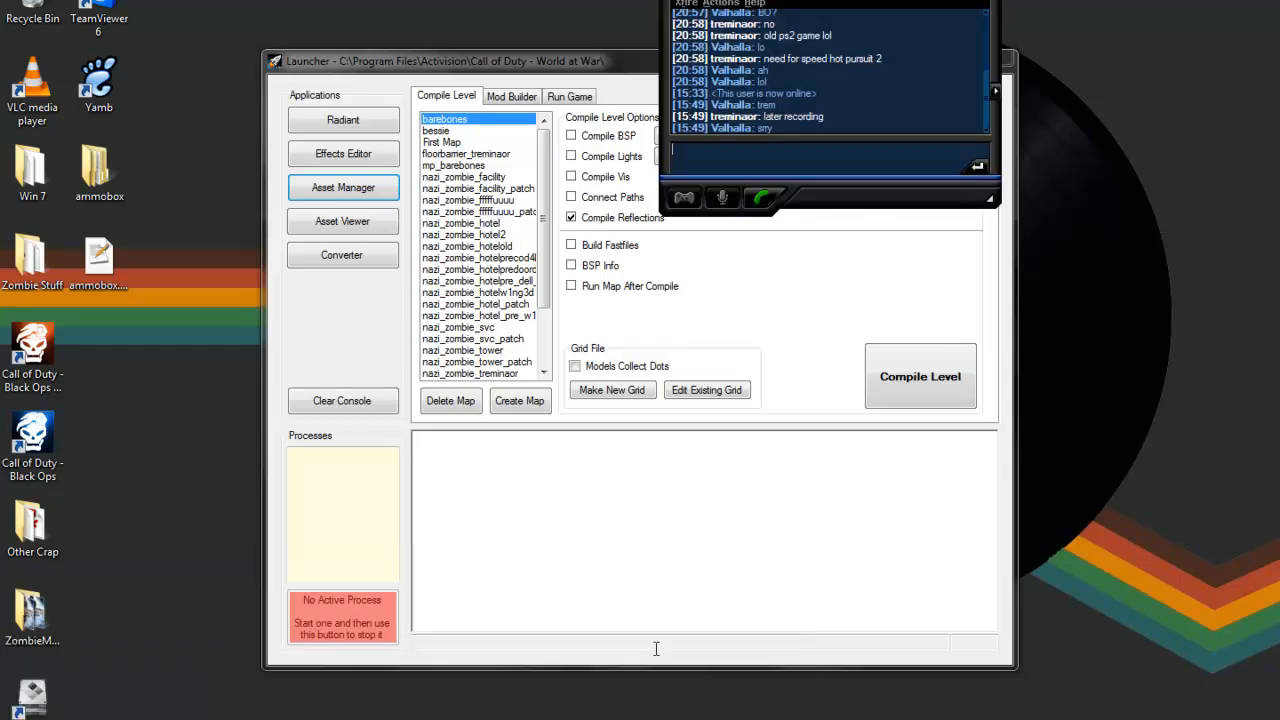
pyautogui.click(985, 2)
# Bring up the maps folder window, go up to the Call of Duty - World at War folder, and open raw\images.
pyautogui.click(190, 718)
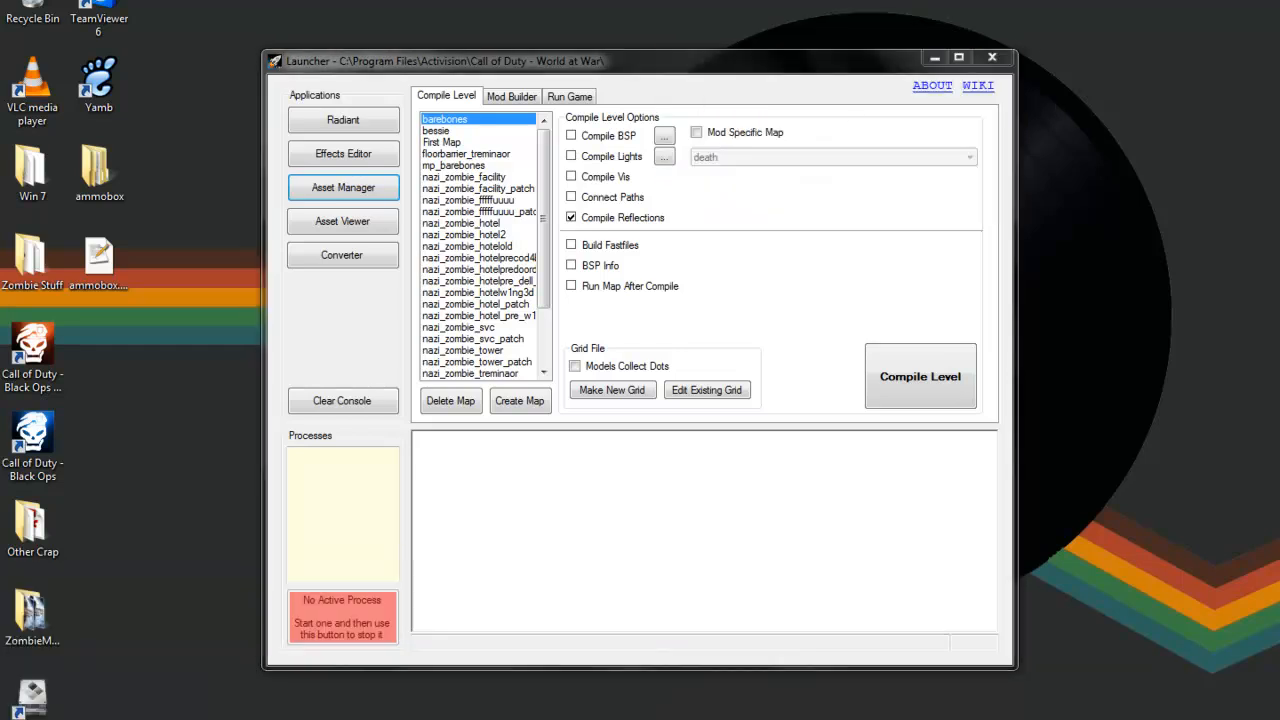
pyautogui.moveTo(539, 662)
pyautogui.moveTo(268, 627)
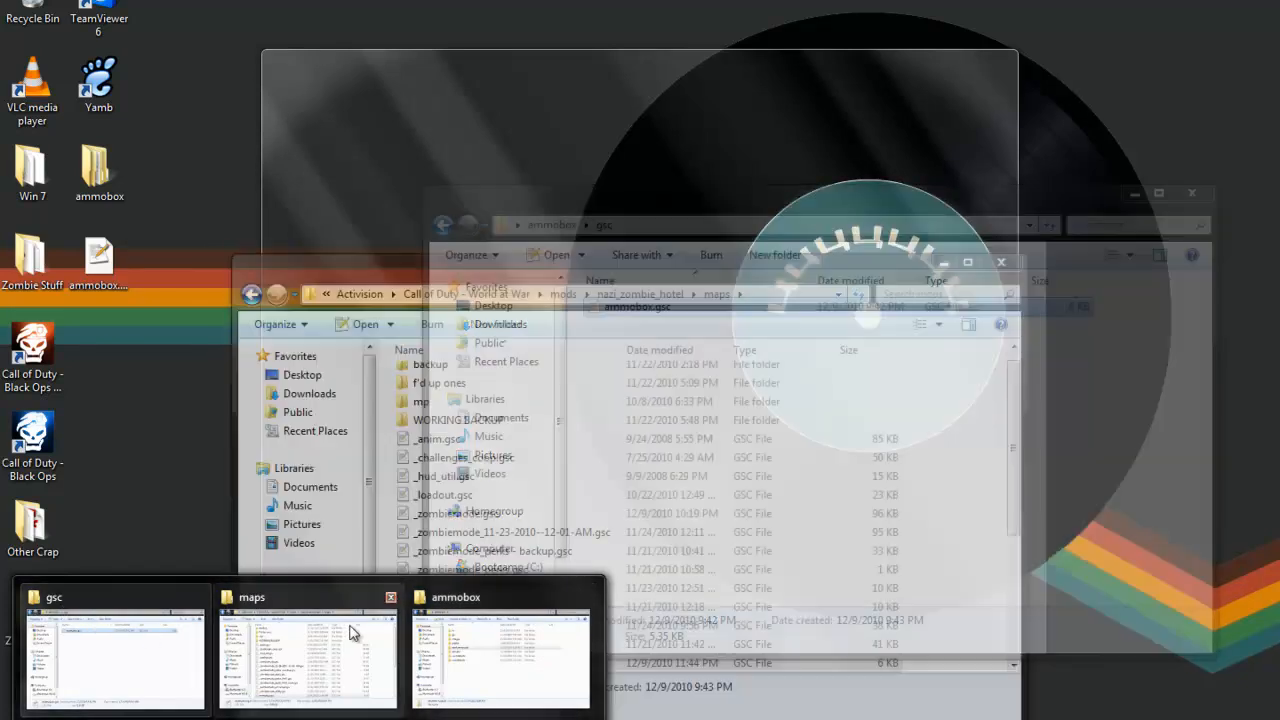
pyautogui.click(351, 634)
pyautogui.click(486, 296)
pyautogui.moveTo(520, 264); pyautogui.dragTo(467, 151)
pyautogui.doubleClick(378, 551)
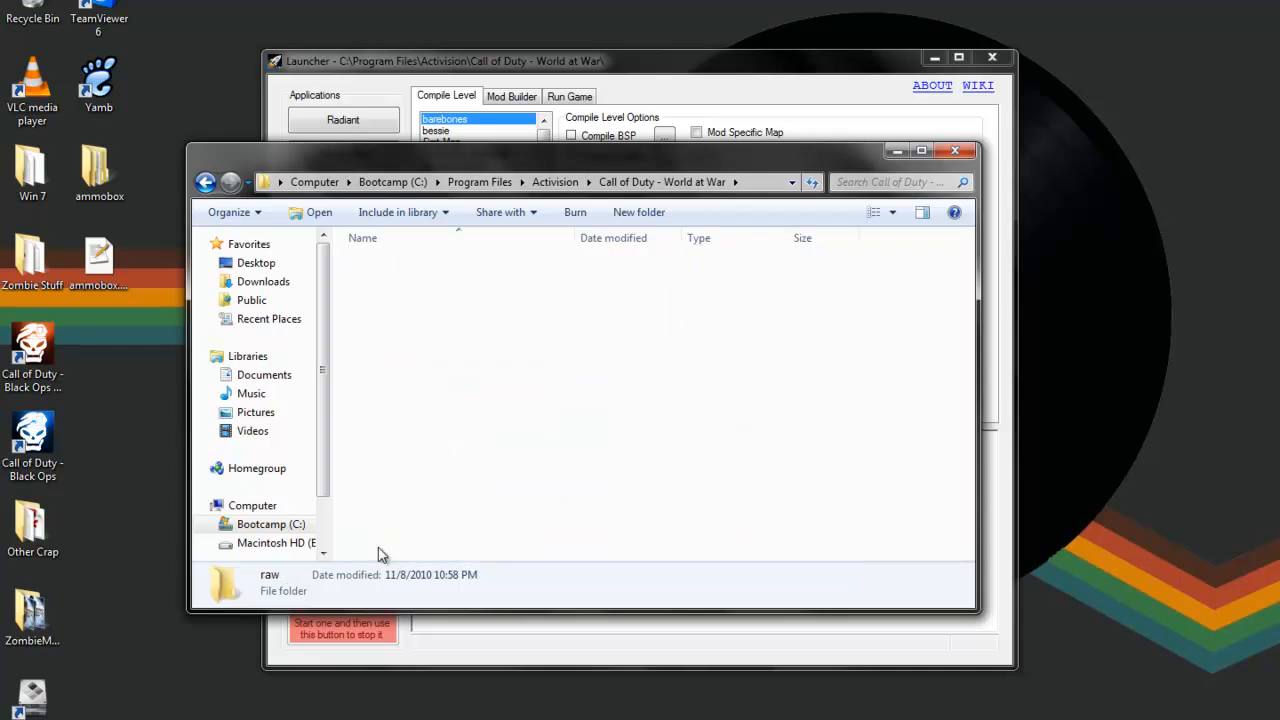
pyautogui.scroll(-3, 442, 470)
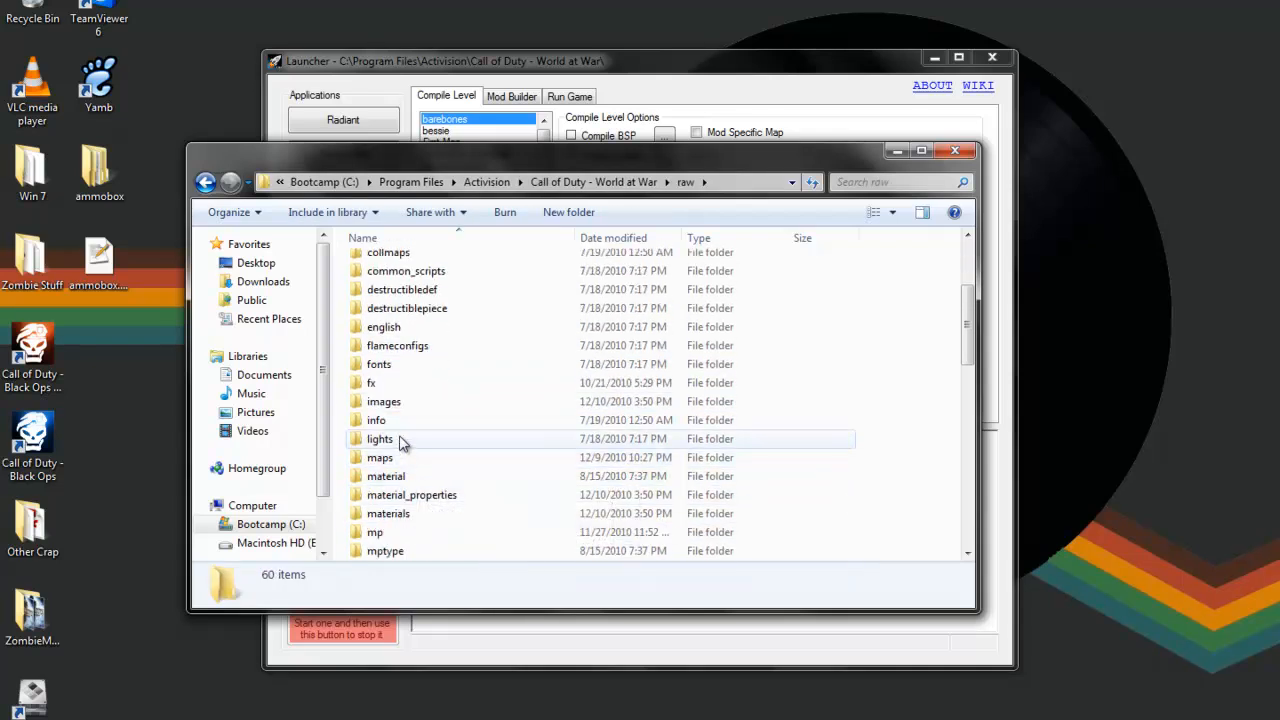
pyautogui.doubleClick(405, 402)
# Open a second World at War folder window beside the first and browse to mods\nazi_zombie_hotel\images.
pyautogui.rightClick(108, 718)
pyautogui.click(107, 586)
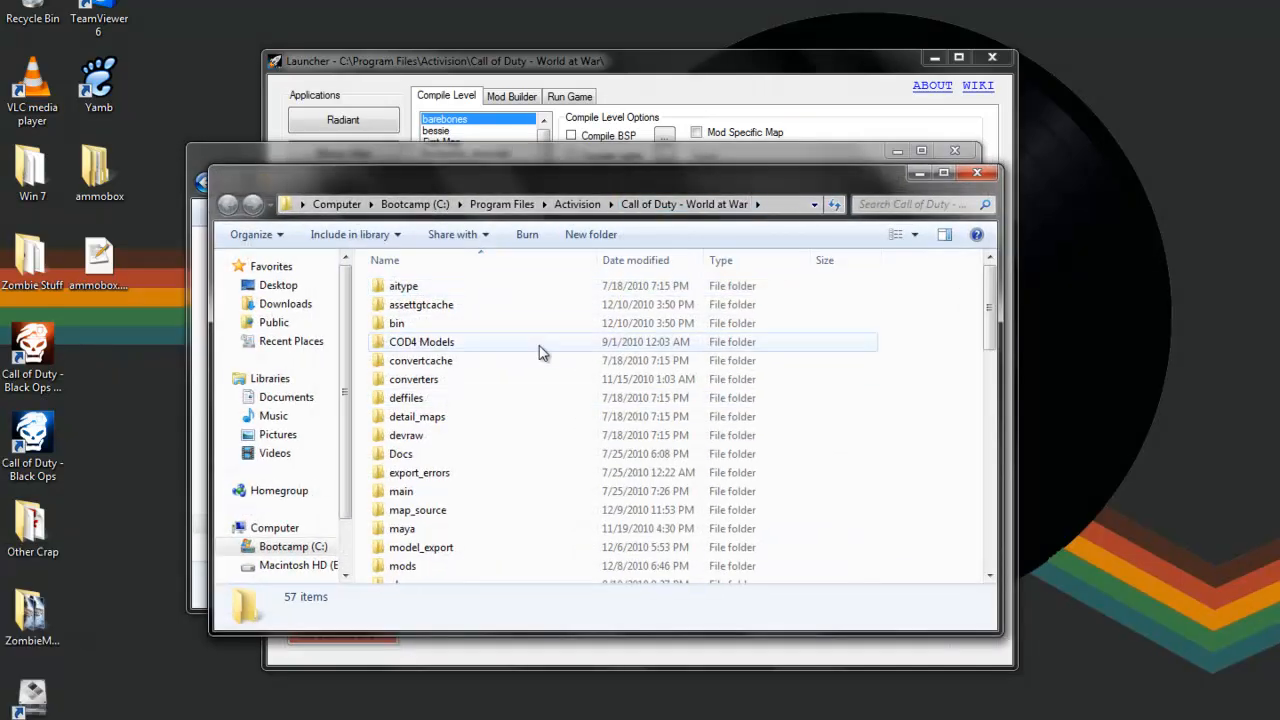
pyautogui.scroll(-2, 543, 349)
pyautogui.doubleClick(433, 469)
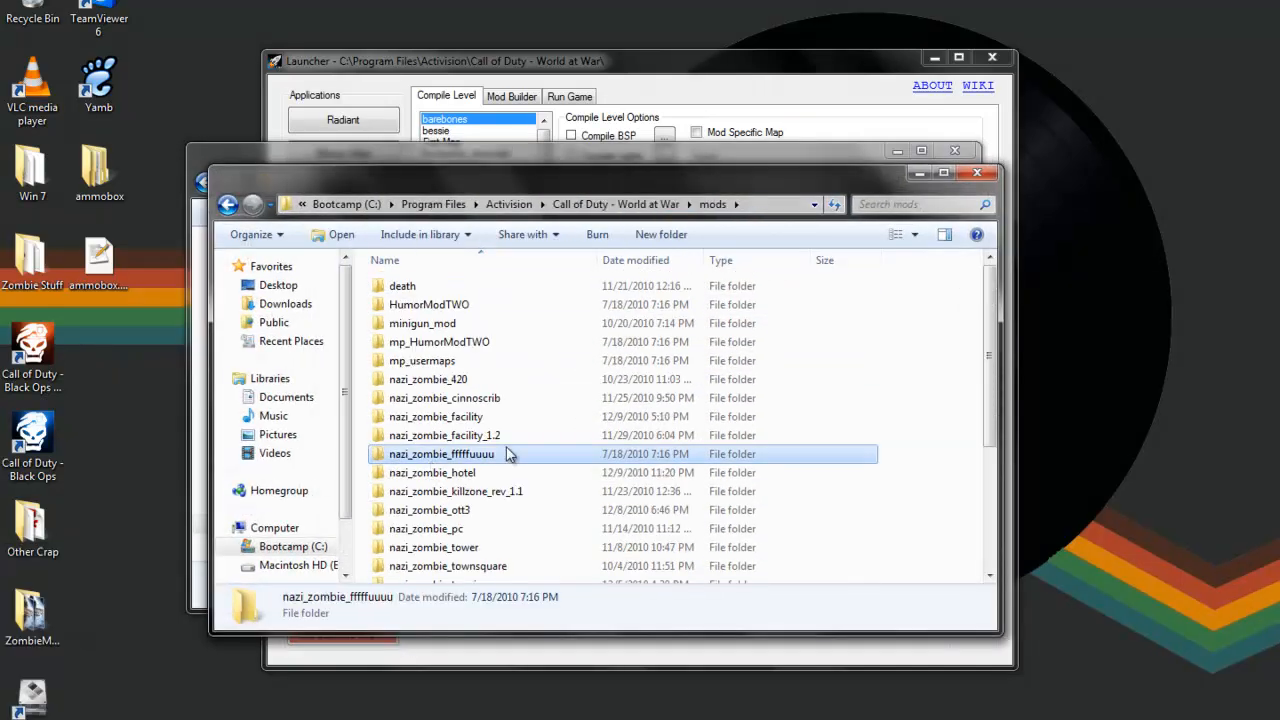
pyautogui.doubleClick(436, 472)
pyautogui.moveTo(512, 179); pyautogui.dragTo(812, 129)
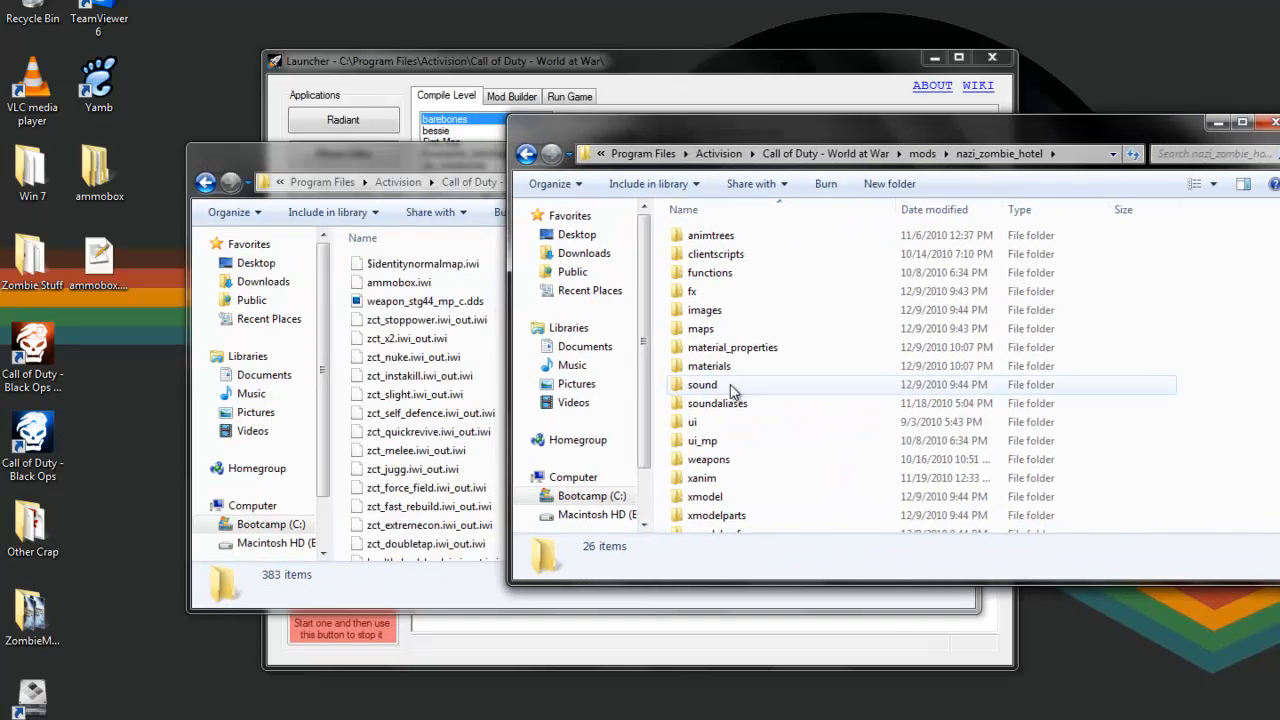
pyautogui.doubleClick(705, 310)
# Arrange both folder windows side by side and copy ammobox.iwi from raw\images into the nazi_zombie_hotel images folder.
pyautogui.moveTo(622, 136); pyautogui.dragTo(652, 139)
pyautogui.moveTo(500, 155); pyautogui.dragTo(275, 129)
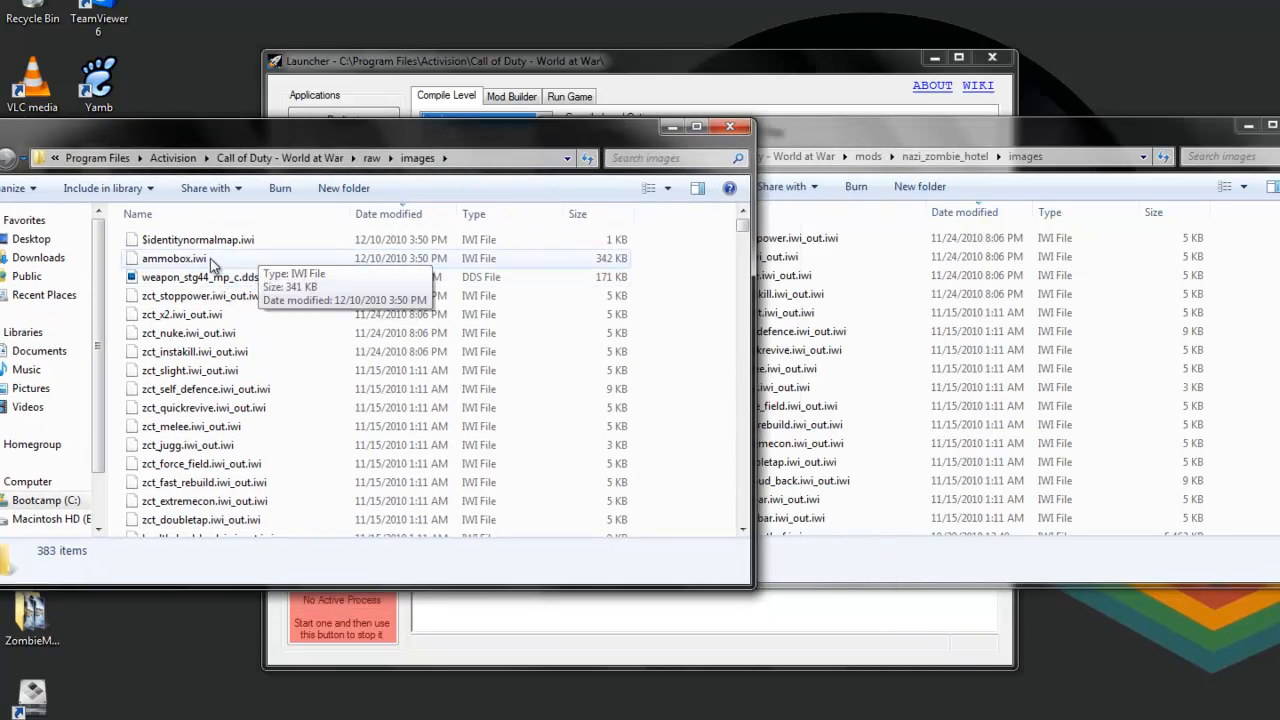
pyautogui.click(262, 259)
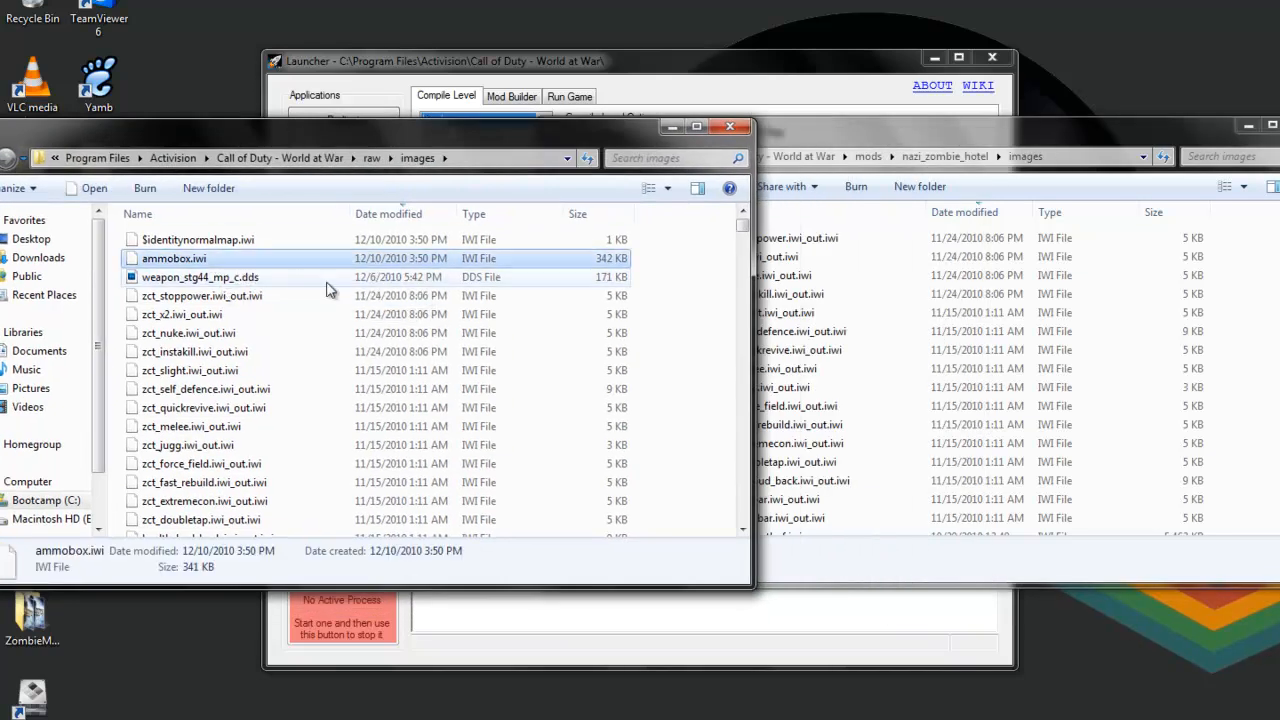
pyautogui.click(866, 131)
pyautogui.hotkey('ctrl', 'v')
# Copy the ammobox_spot file from raw\materials into the nazi_zombie_hotel mod's materials folder.
pyautogui.click(946, 158)
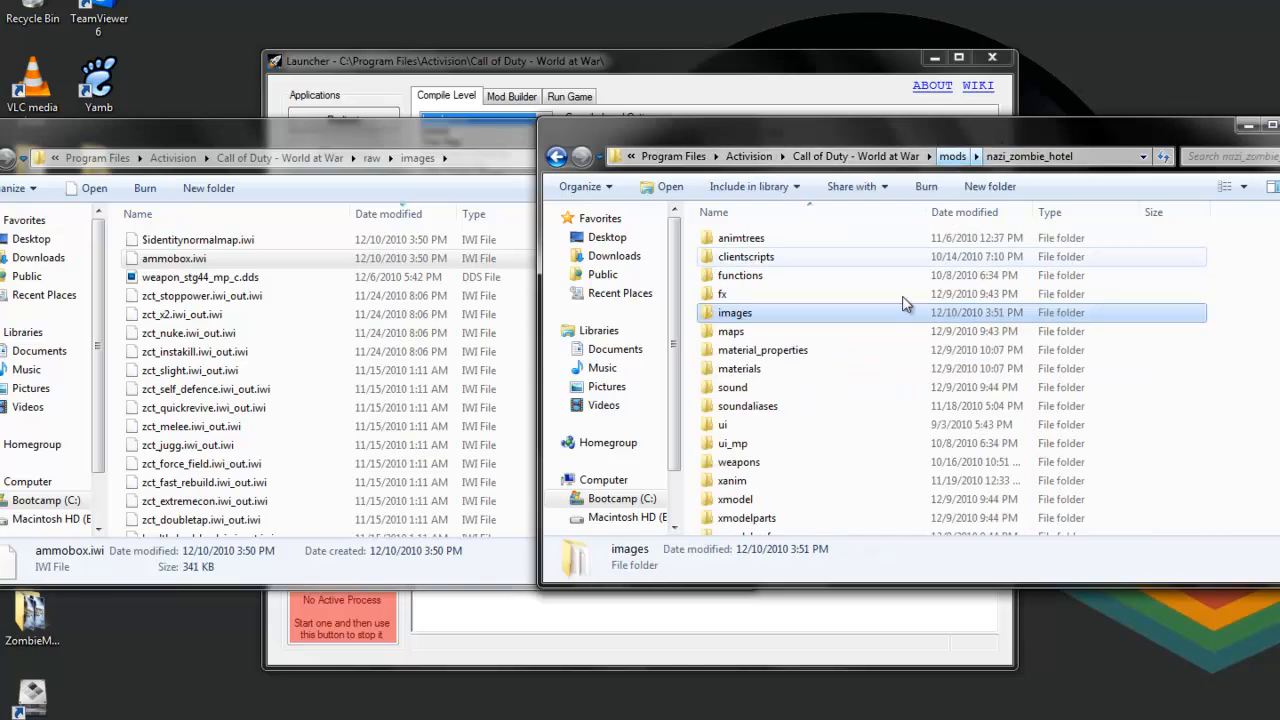
pyautogui.doubleClick(787, 371)
pyautogui.click(511, 150)
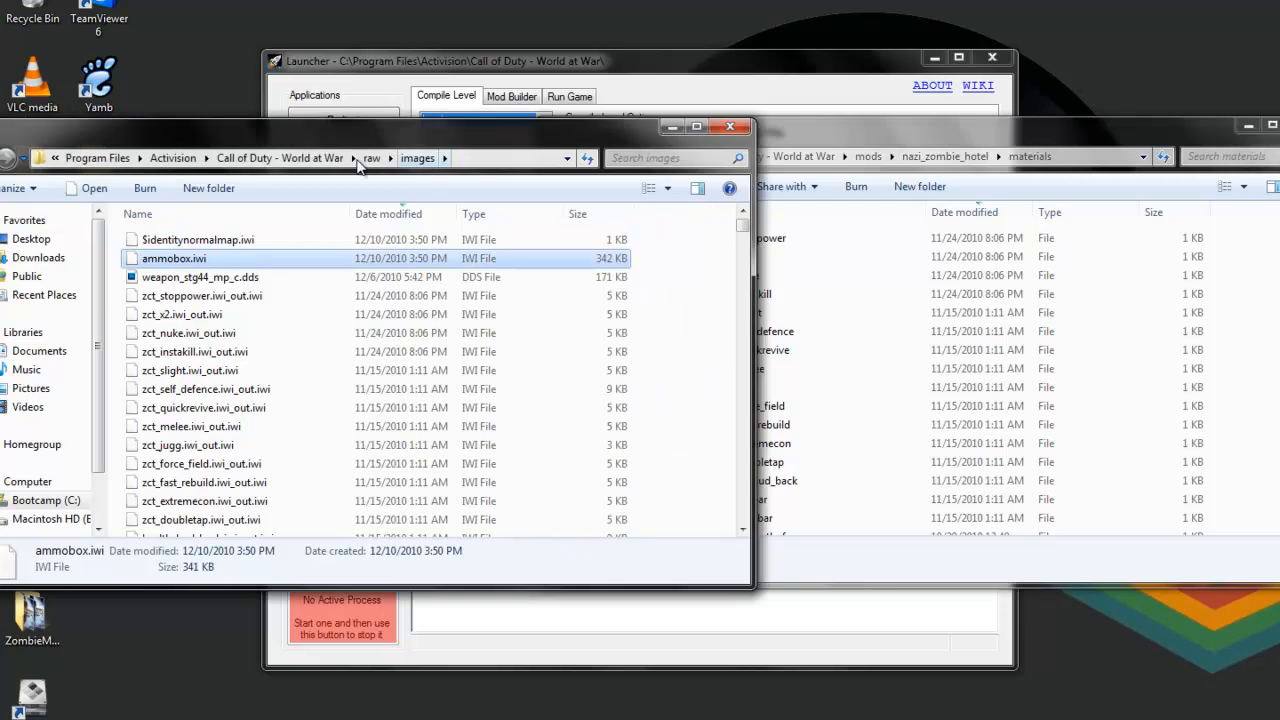
pyautogui.click(379, 164)
pyautogui.scroll(-2, 240, 410)
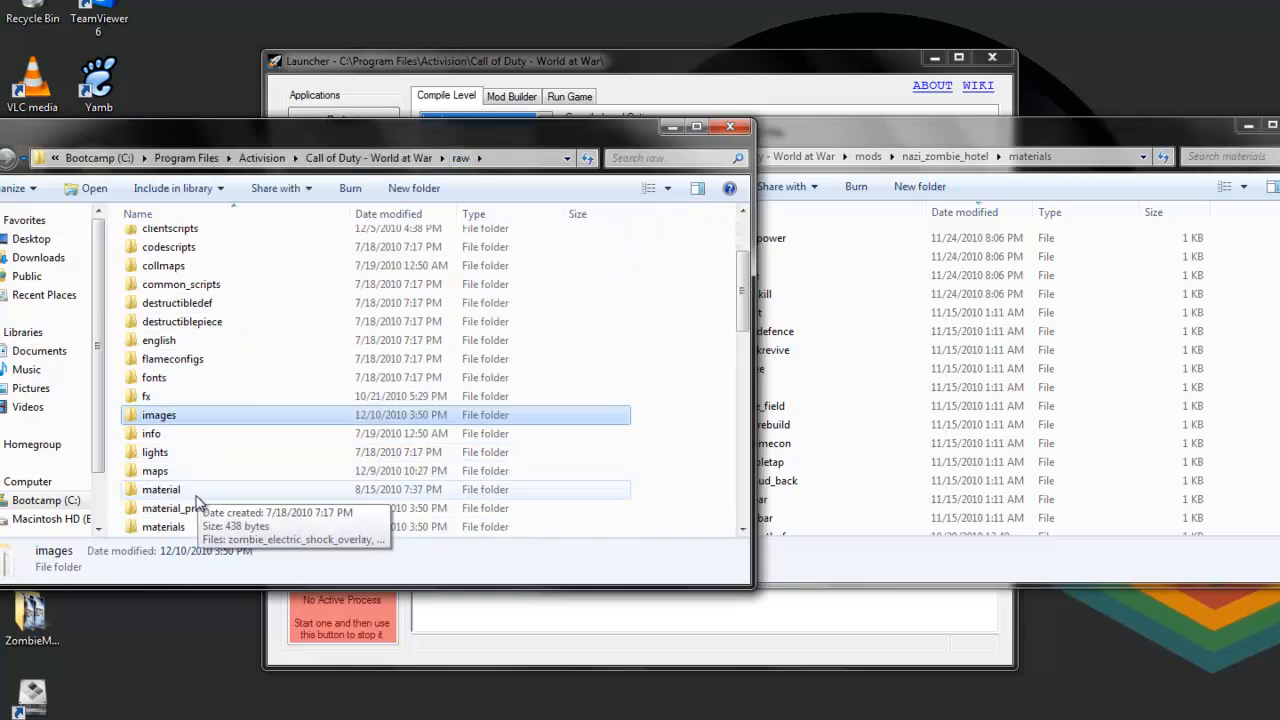
pyautogui.doubleClick(176, 527)
pyautogui.click(210, 241)
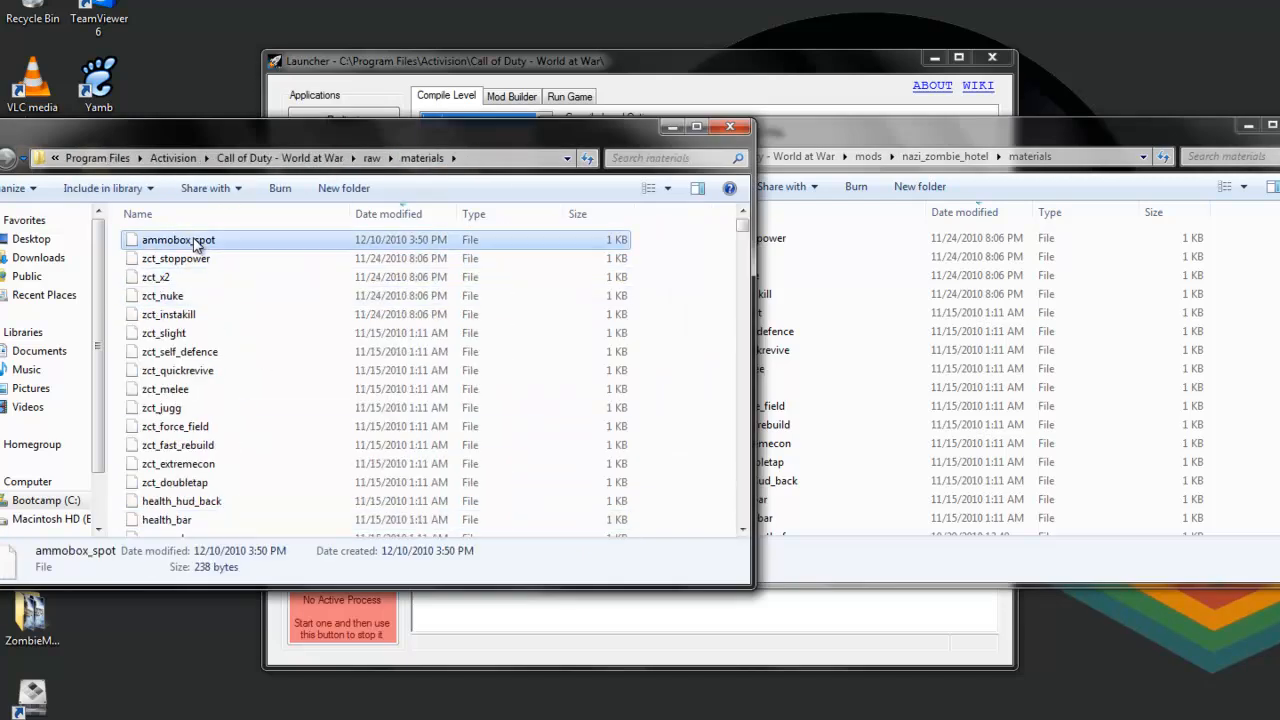
pyautogui.hotkey('ctrl', 'c')
pyautogui.click(916, 139)
pyautogui.hotkey('ctrl', 'v')
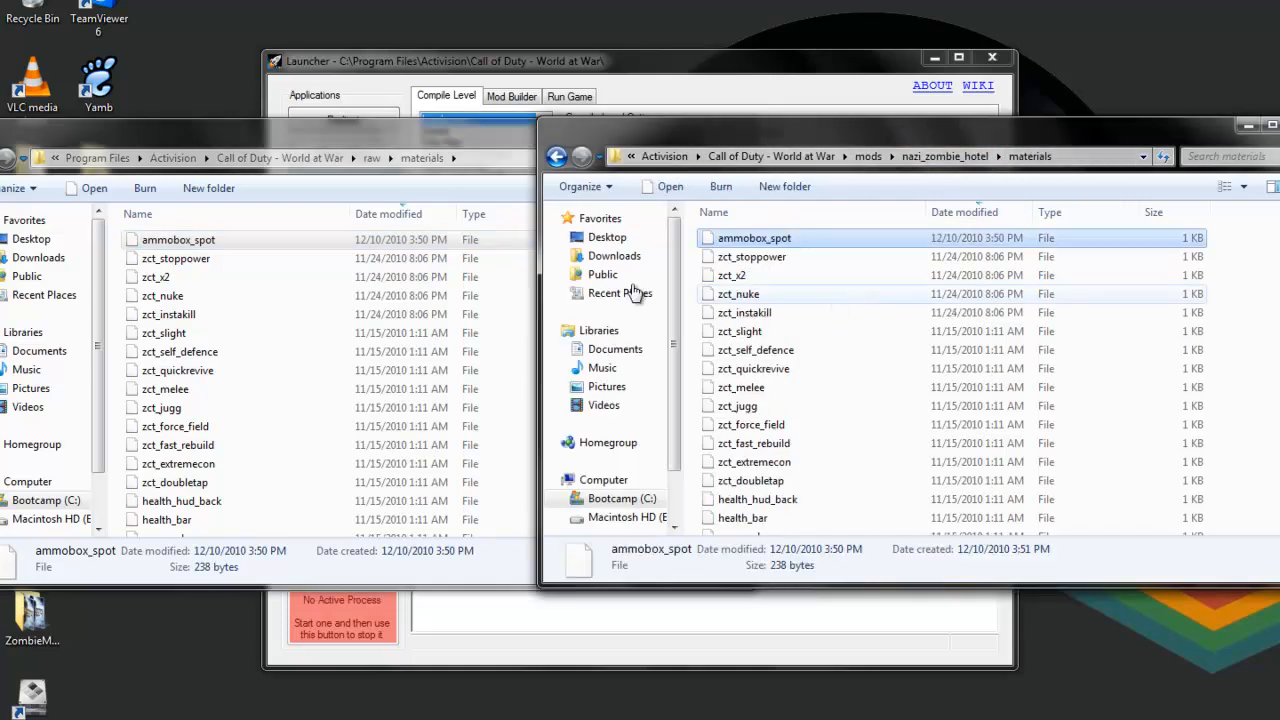
# Copy the ammobox_spot file from raw\material_properties into the nazi_zombie_hotel mod's material_properties folder.
pyautogui.click(372, 158)
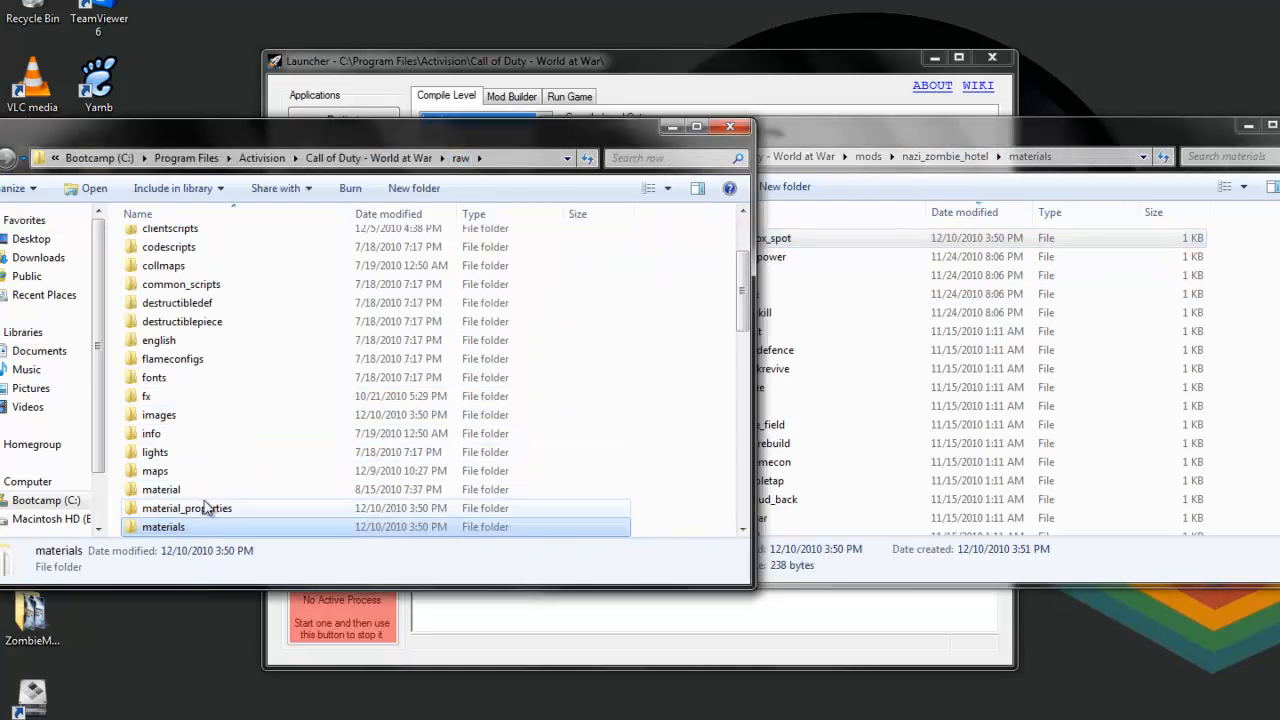
pyautogui.doubleClick(209, 506)
pyautogui.click(945, 156)
pyautogui.doubleClick(801, 352)
pyautogui.click(240, 242)
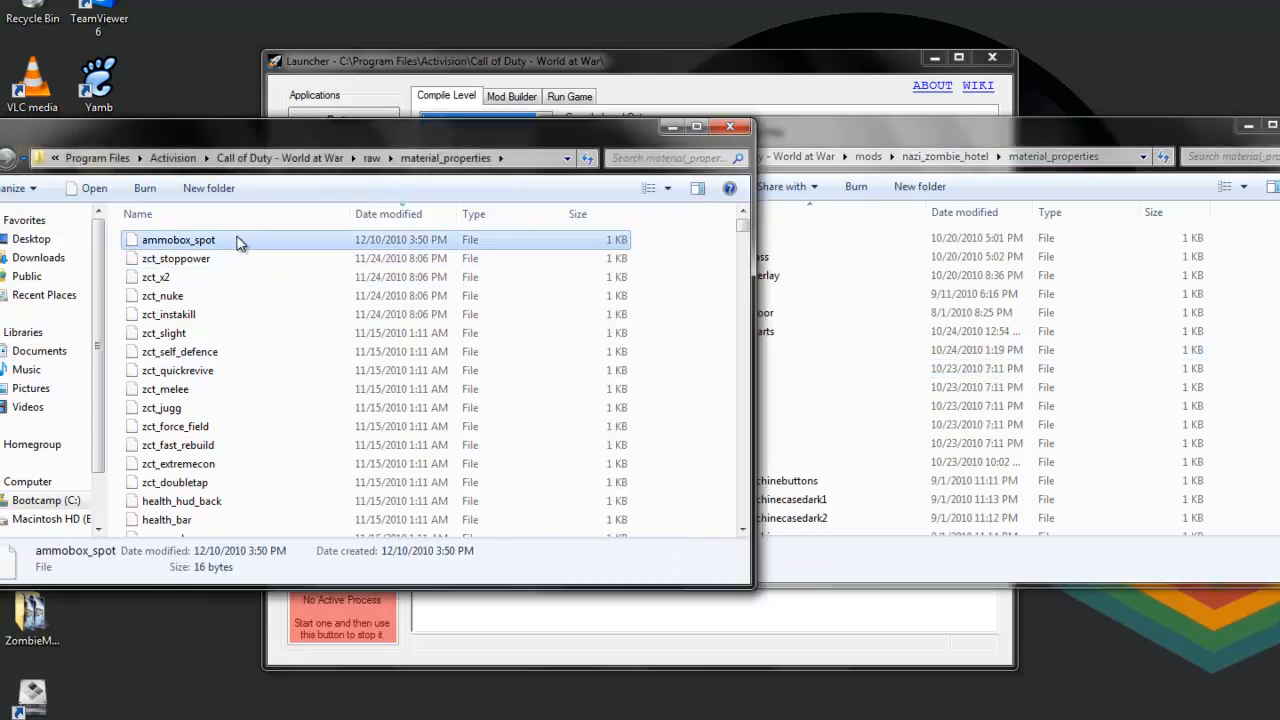
pyautogui.moveTo(757, 325); pyautogui.dragTo(806, 374)
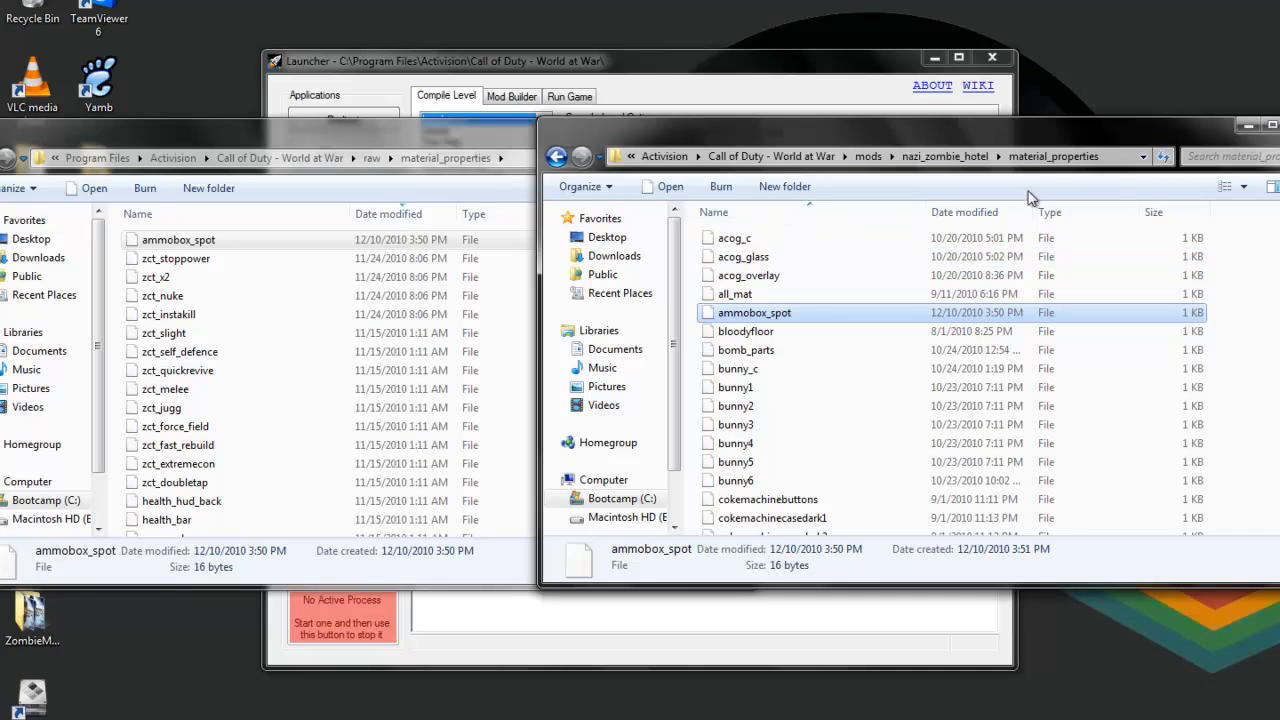
# Move the mod's folder window fully into view and look through the files in its material_properties folder.
pyautogui.moveTo(1070, 138); pyautogui.dragTo(1017, 143)
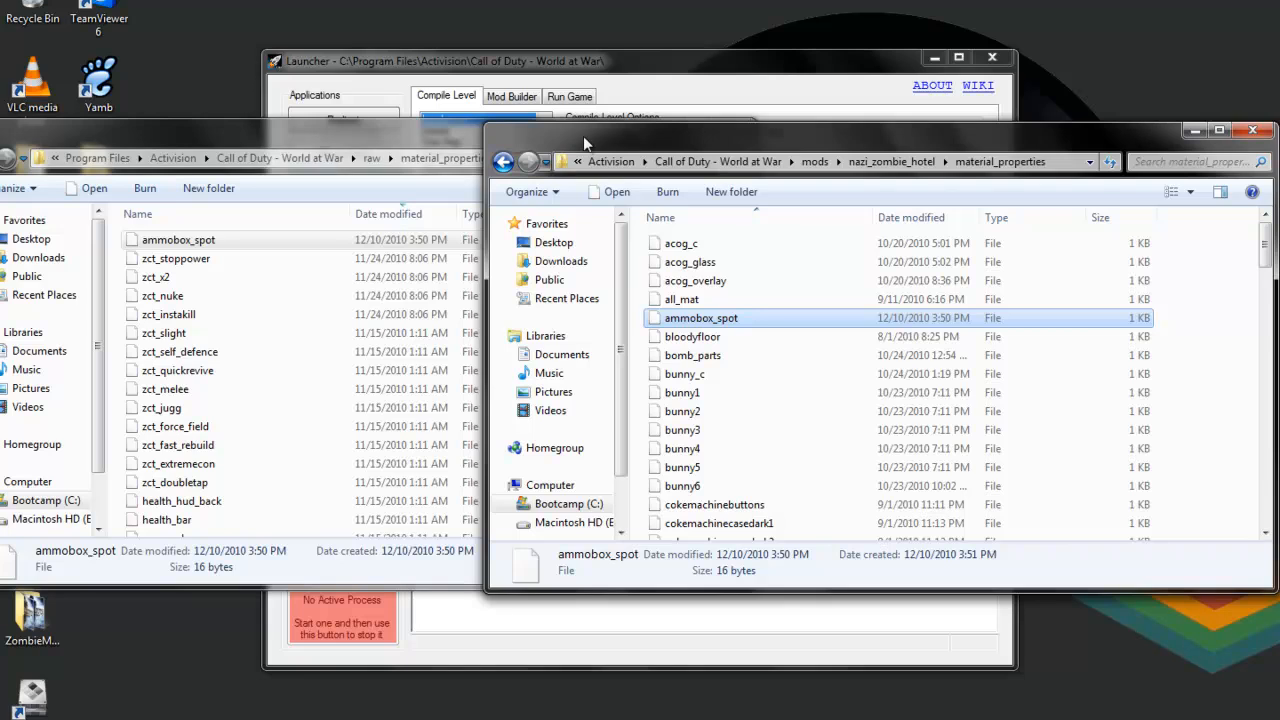
pyautogui.moveTo(586, 134); pyautogui.dragTo(581, 135)
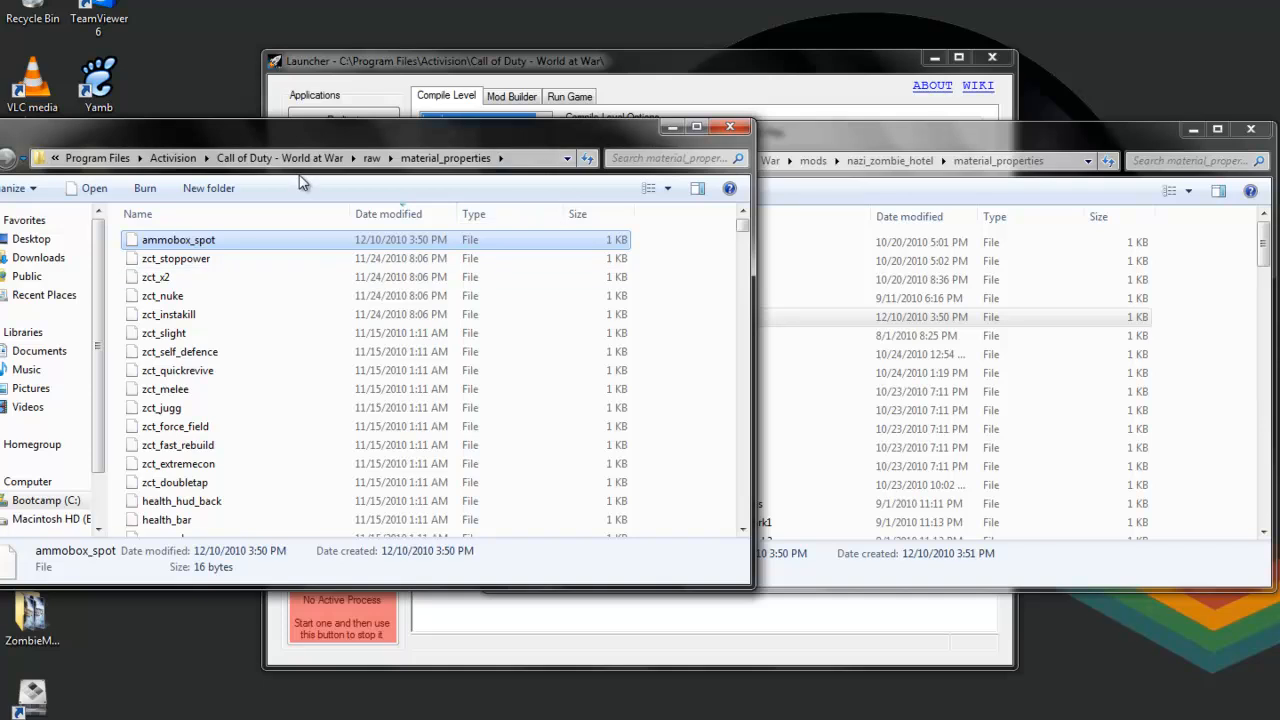
pyautogui.click(1213, 267)
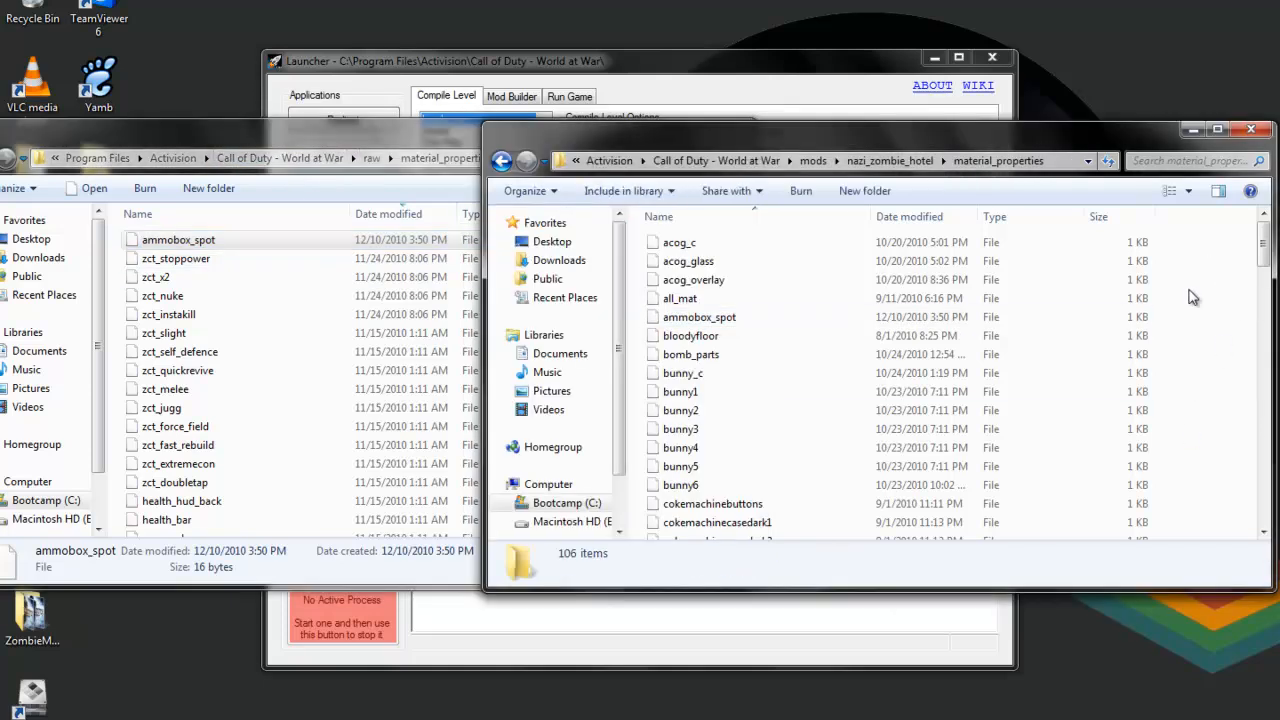
pyautogui.scroll(-5, 1092, 438)
pyautogui.scroll(-15, 1256, 294)
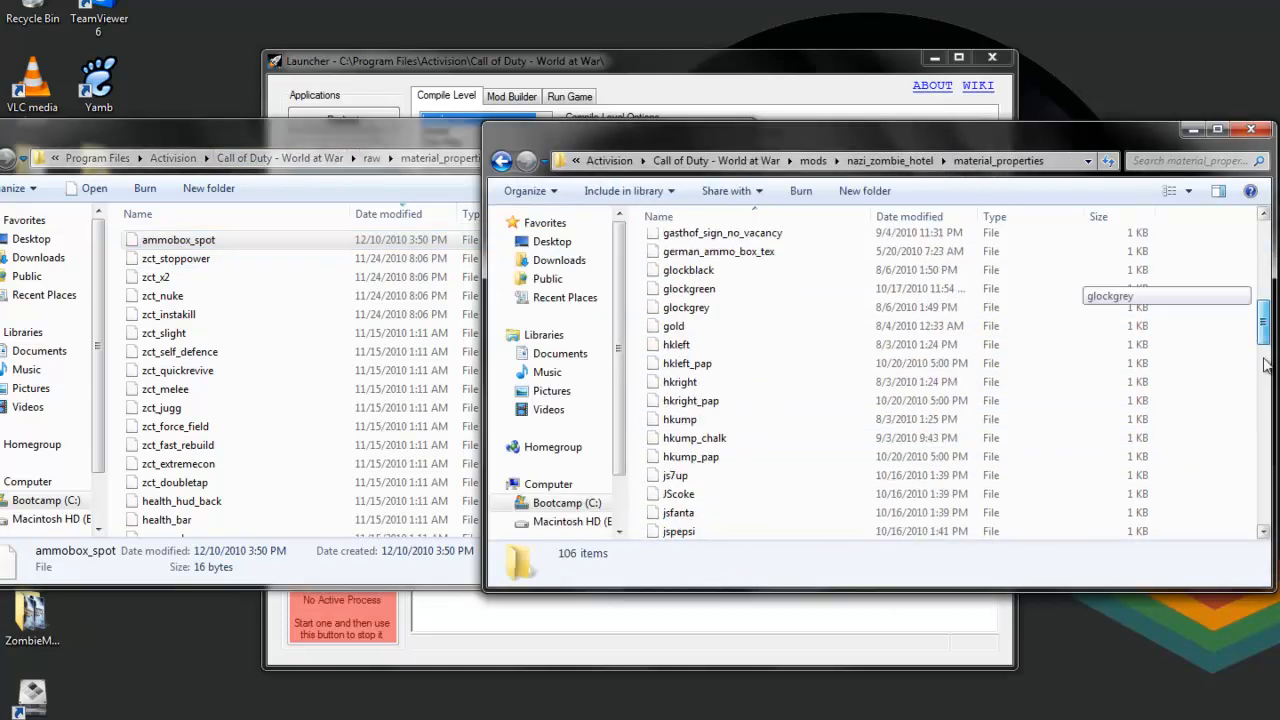
pyautogui.scroll(20, 1254, 260)
pyautogui.scroll(2, 1253, 249)
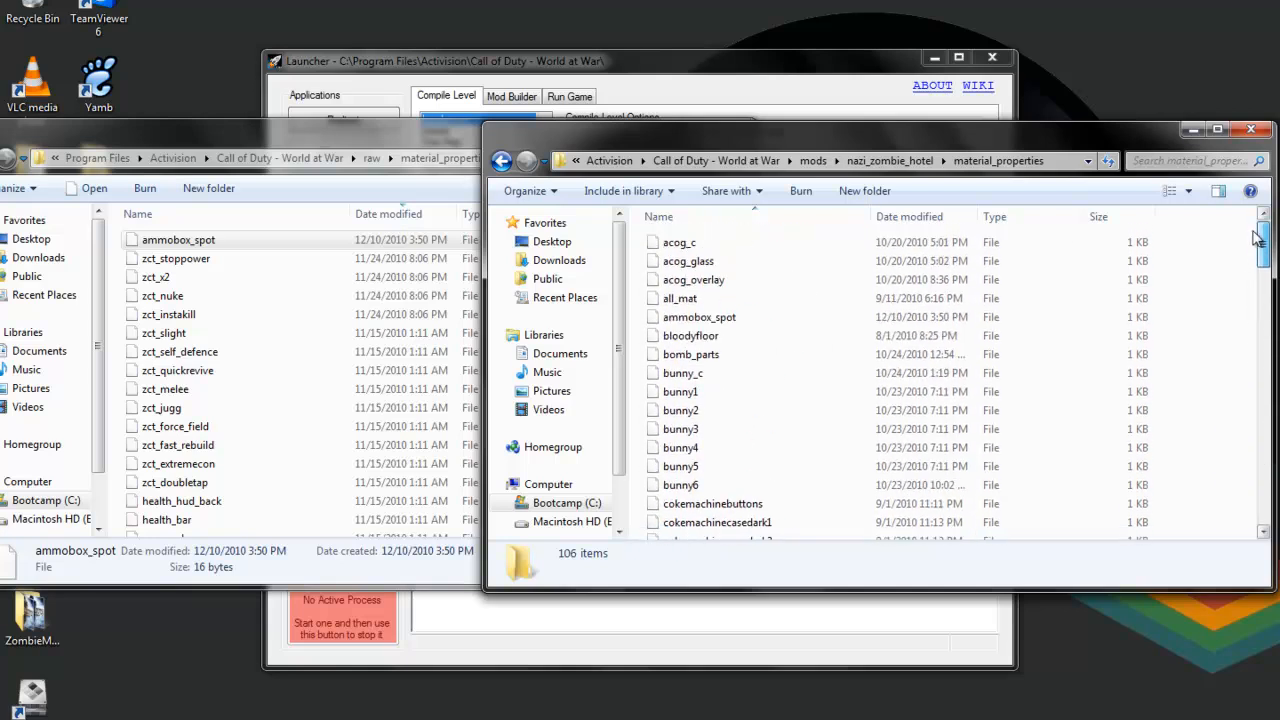
# Minimize the raw folder window, then select nazi_zombie_hotel as the launcher's mod to build and enable building its IWD file.
pyautogui.click(271, 151)
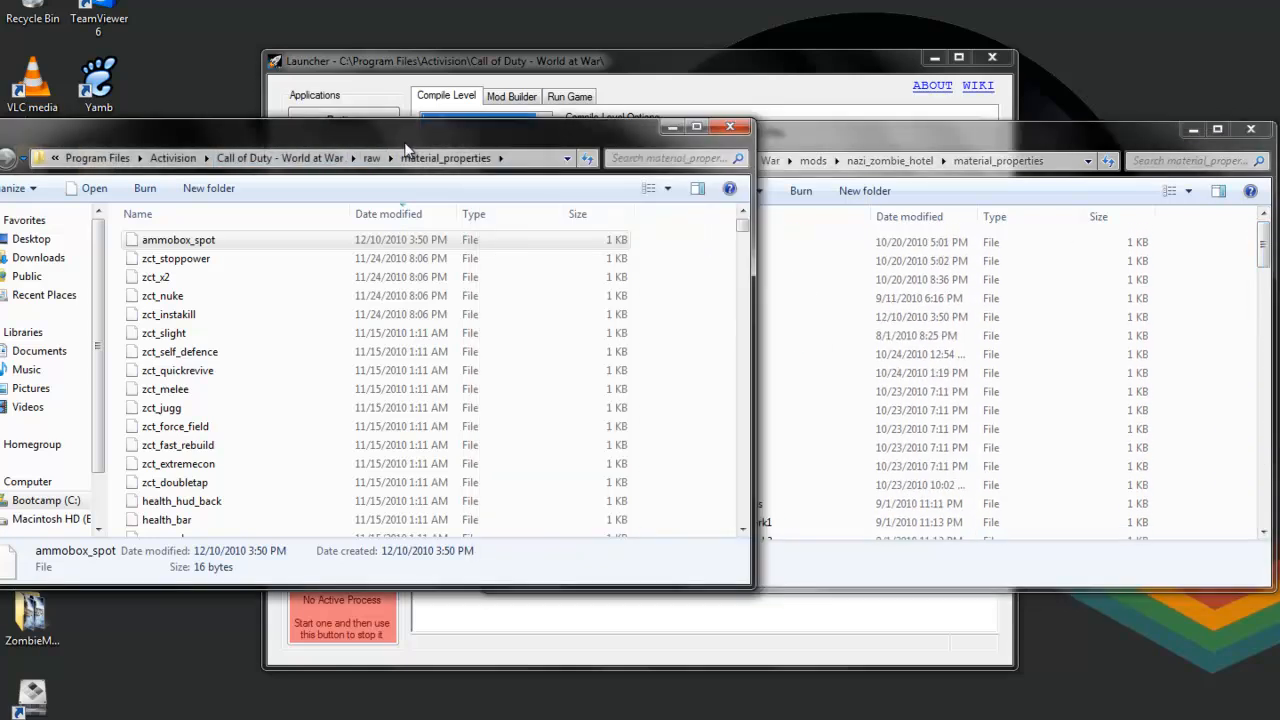
pyautogui.click(672, 128)
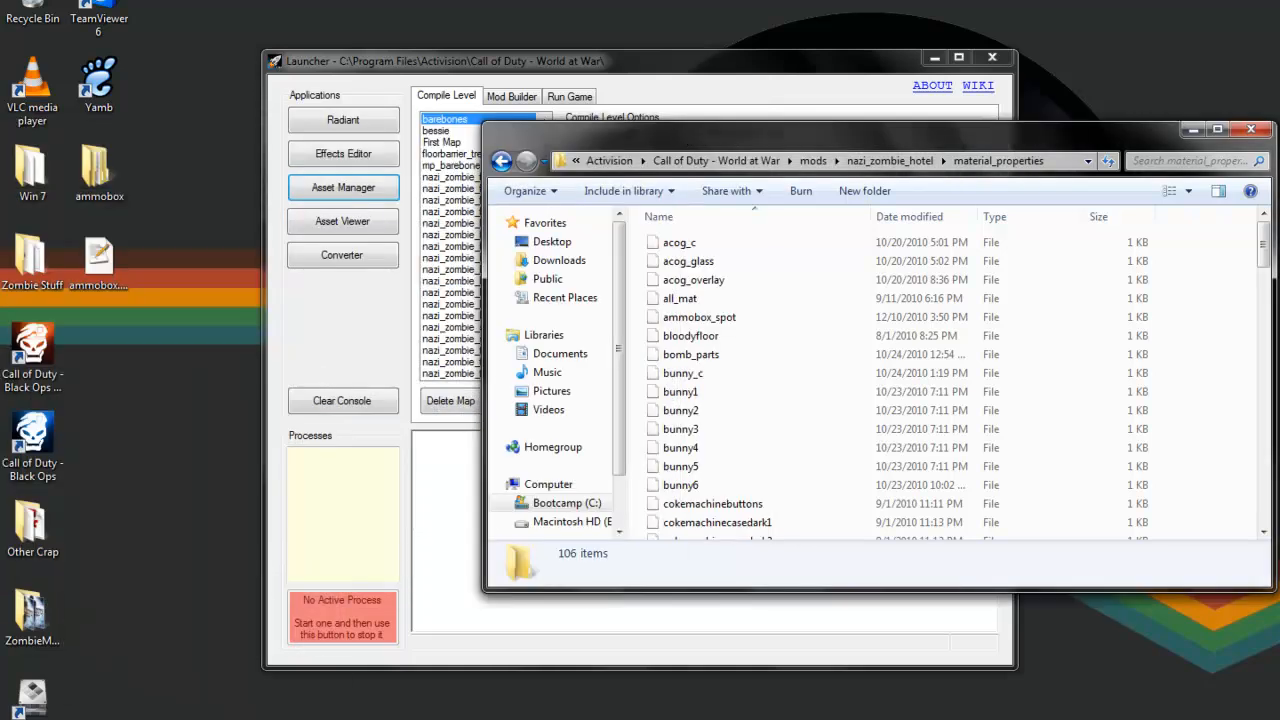
pyautogui.click(523, 80)
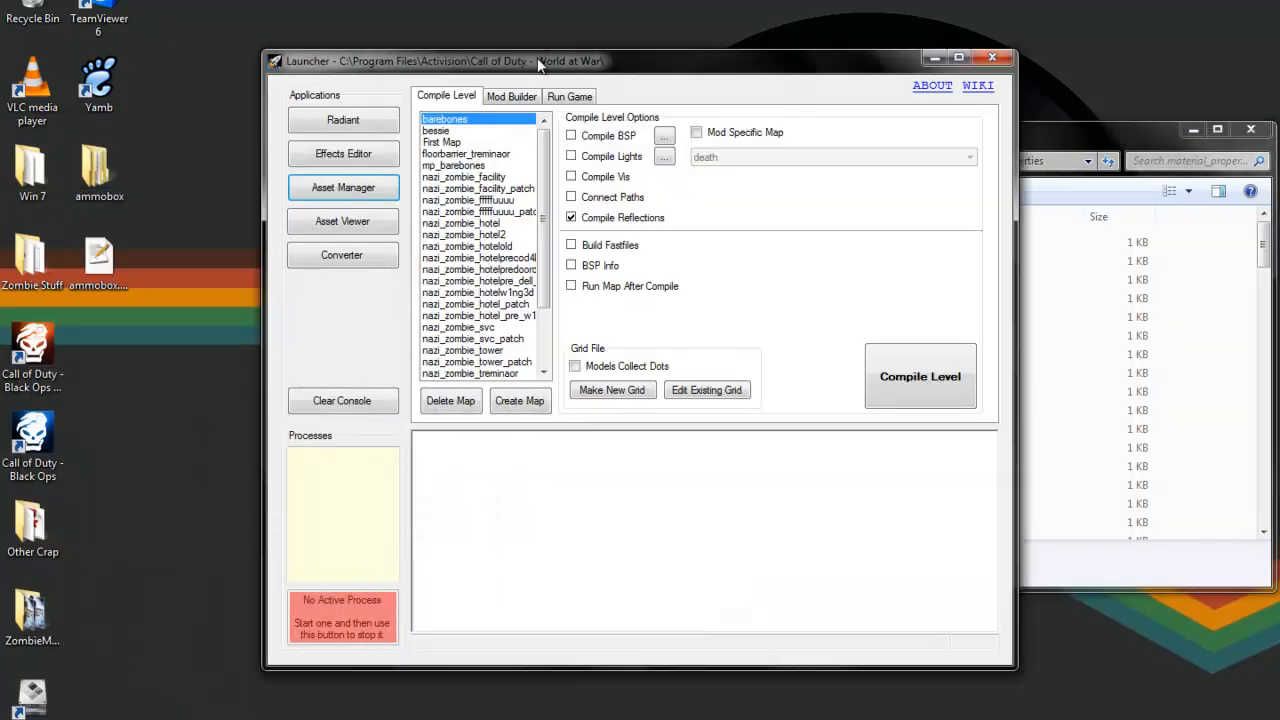
pyautogui.click(511, 96)
pyautogui.click(536, 139)
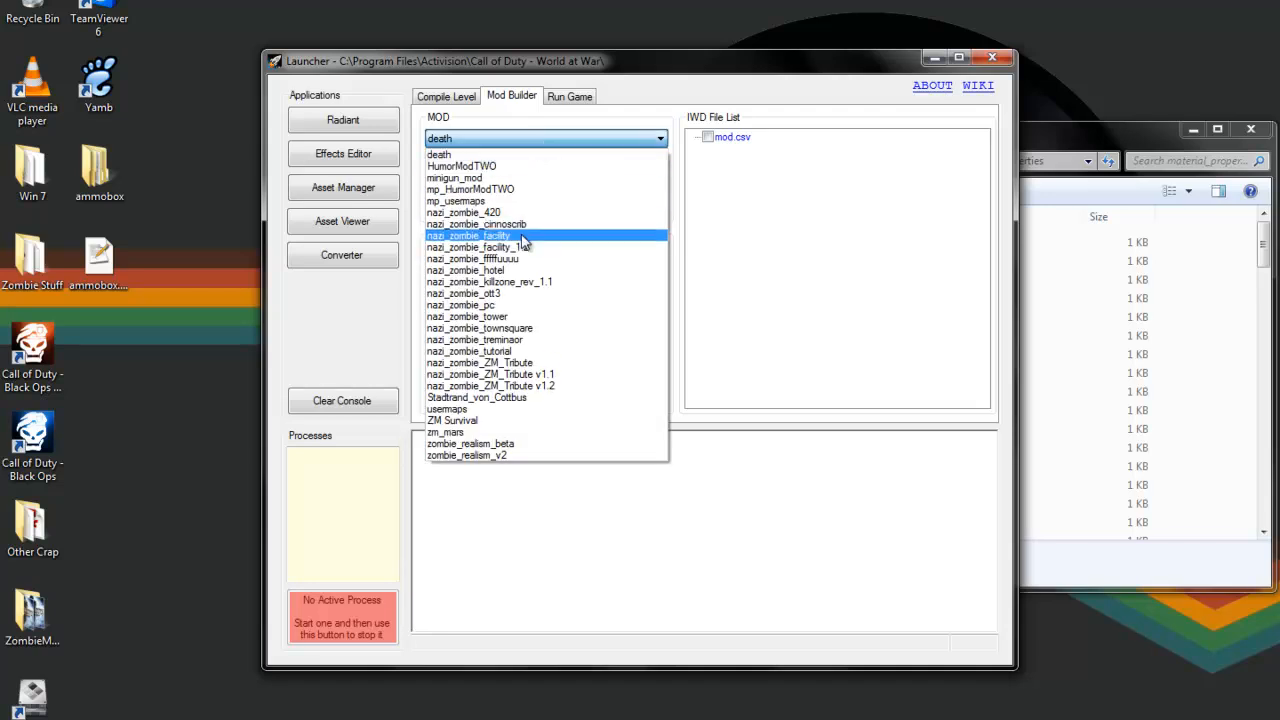
pyautogui.click(533, 270)
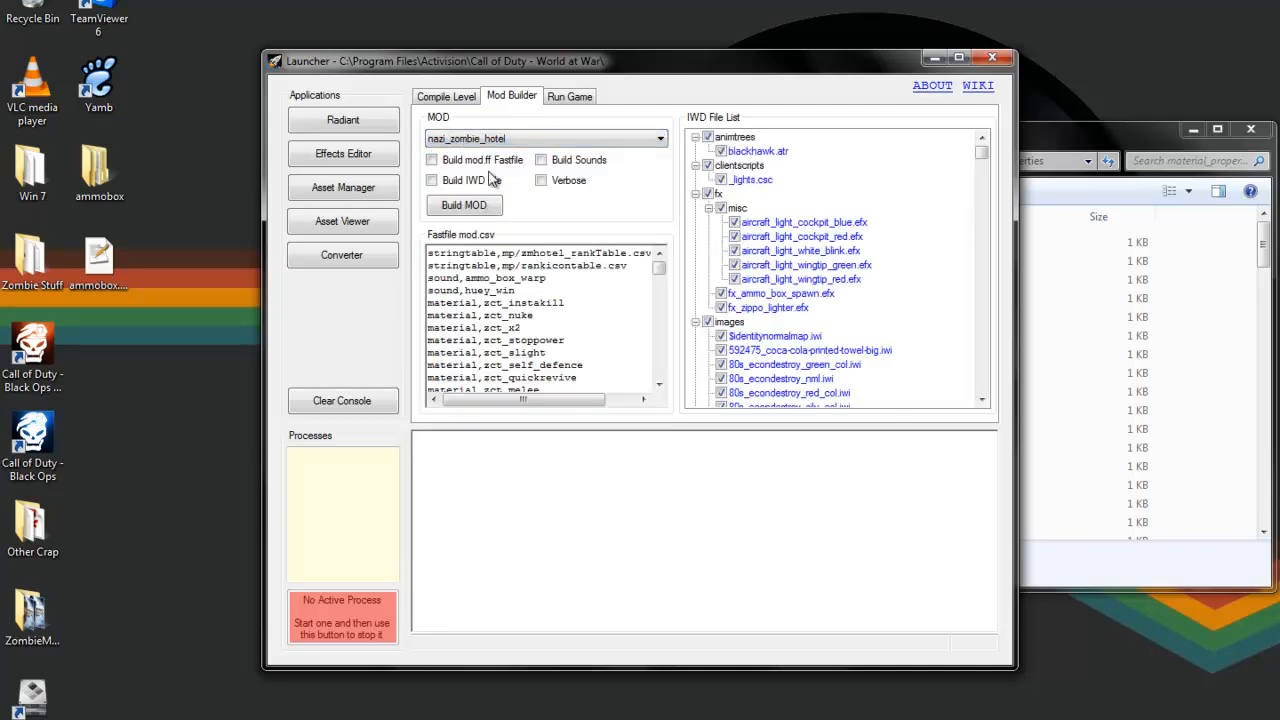
# Collapse the animtrees, clientscripts and fx groups in the IWD file list and include ammobox.iwi from the images group.
pyautogui.click(696, 137)
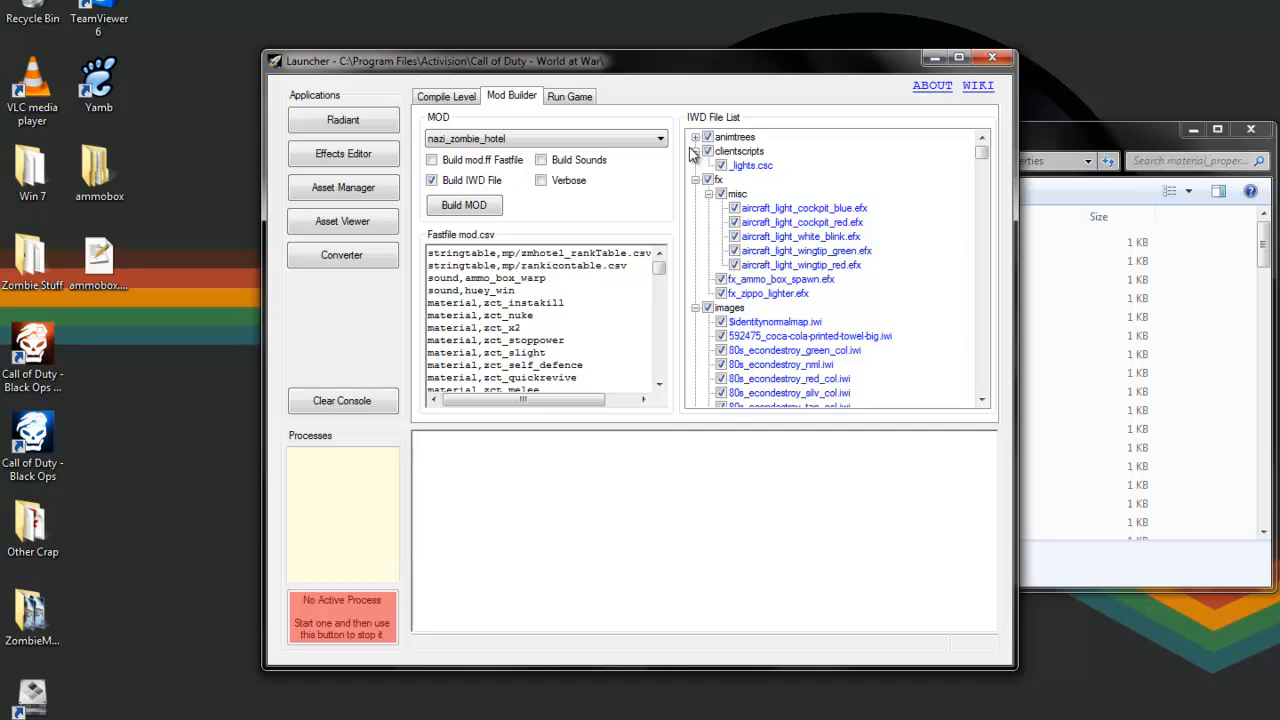
pyautogui.click(695, 151)
pyautogui.click(695, 165)
pyautogui.click(695, 179)
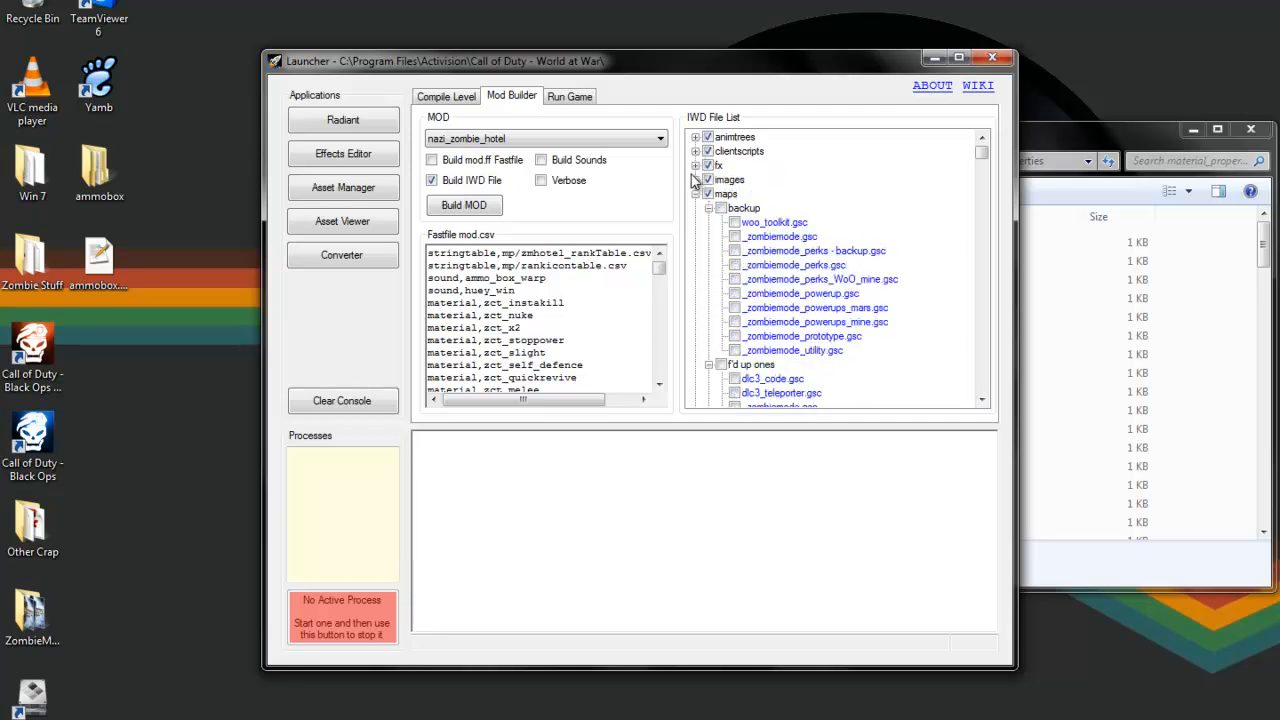
pyautogui.click(696, 181)
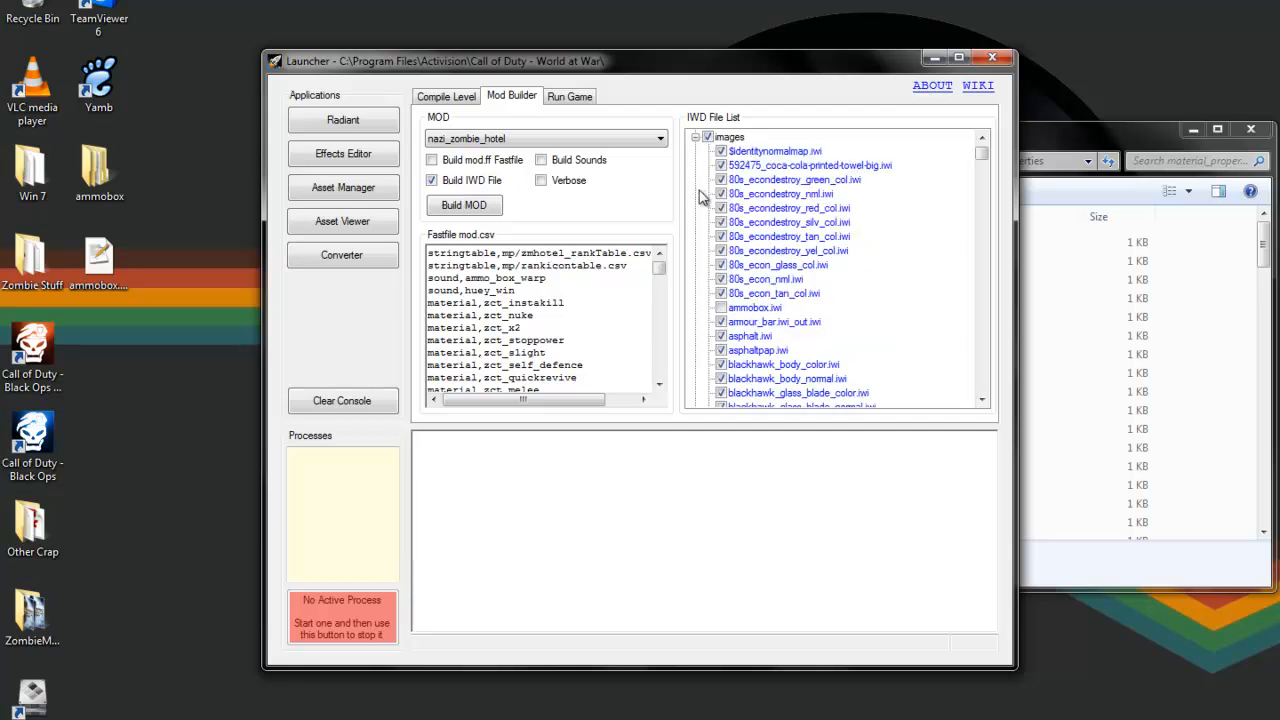
pyautogui.scroll(-1, 714, 260)
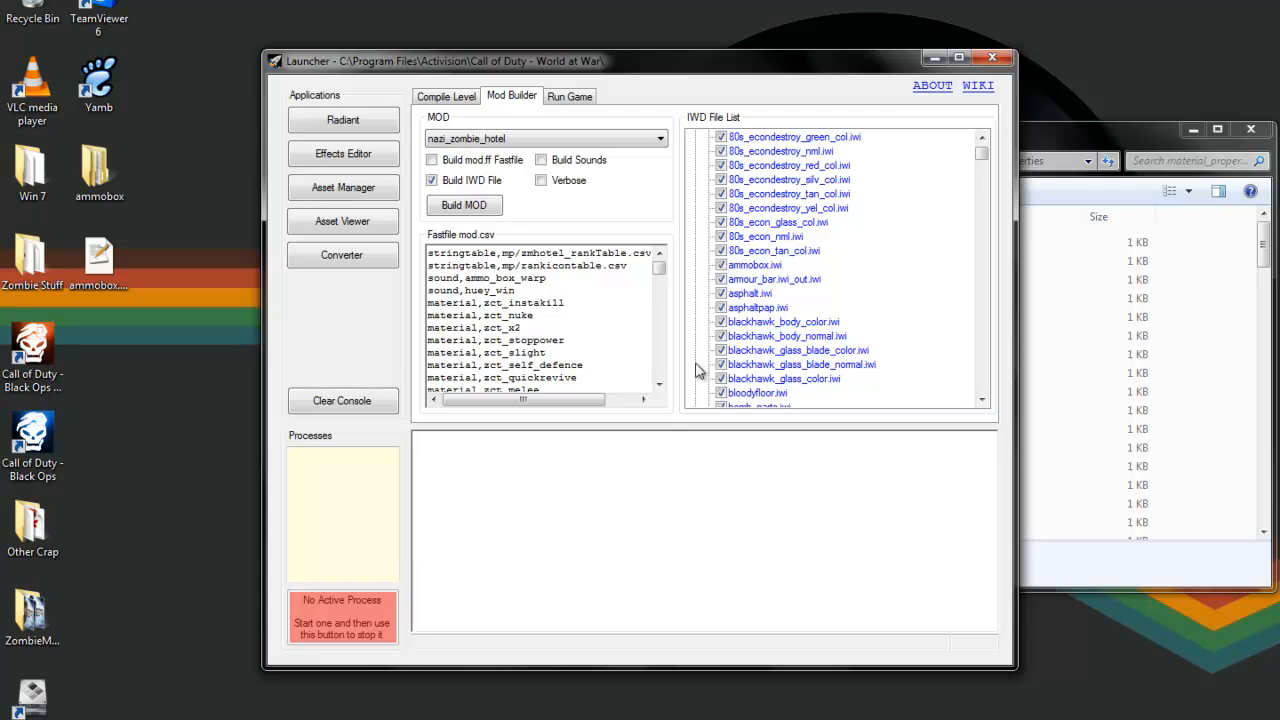
pyautogui.scroll(-10, 698, 371)
pyautogui.click(1196, 719)
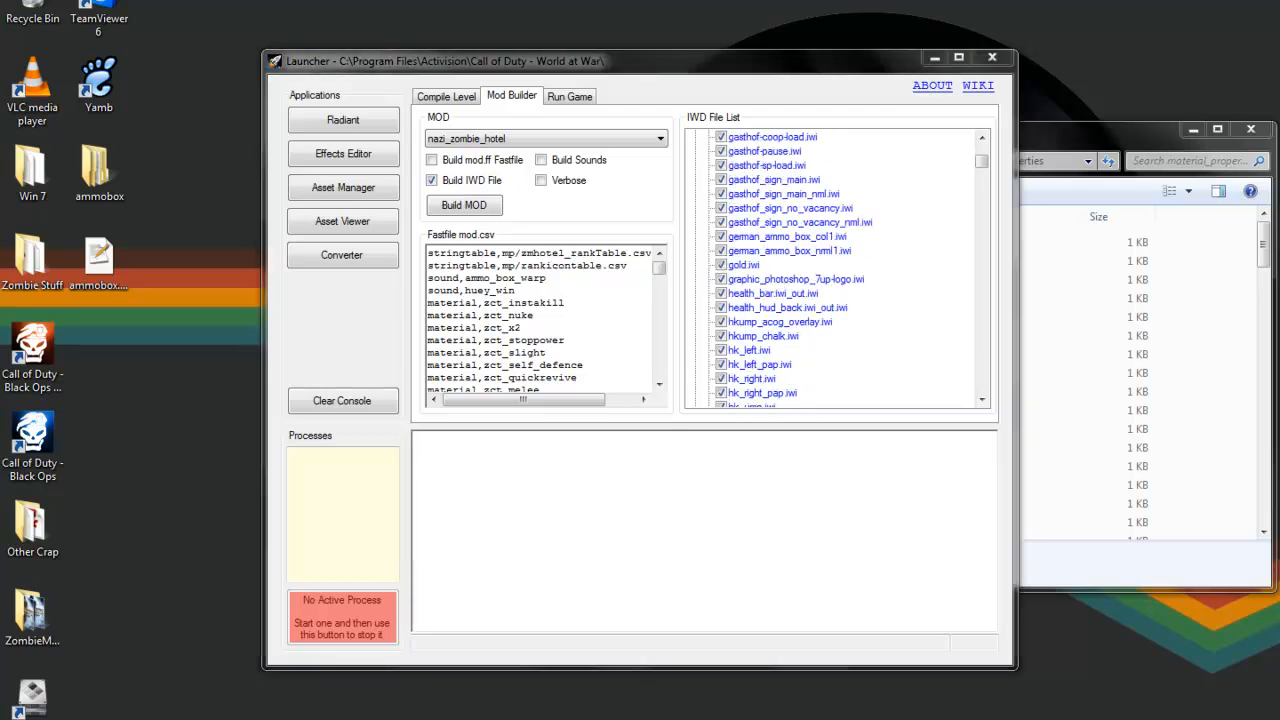